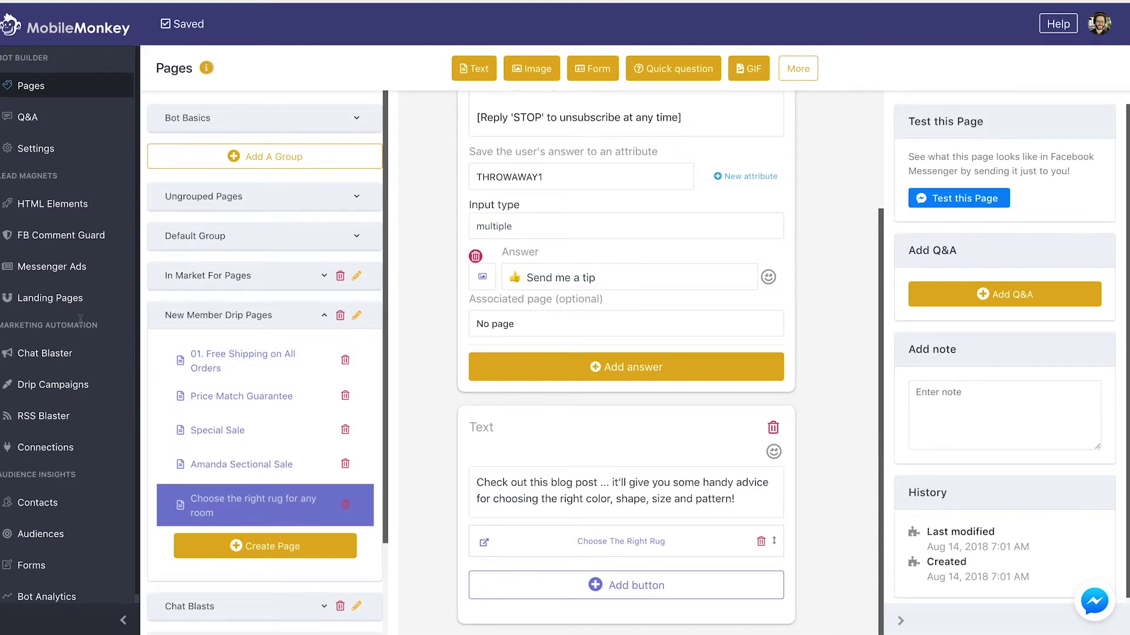
- Open the Drip Campaigns list, which shows the active 'New member drip (all contacts)' campaign
click(58, 388)
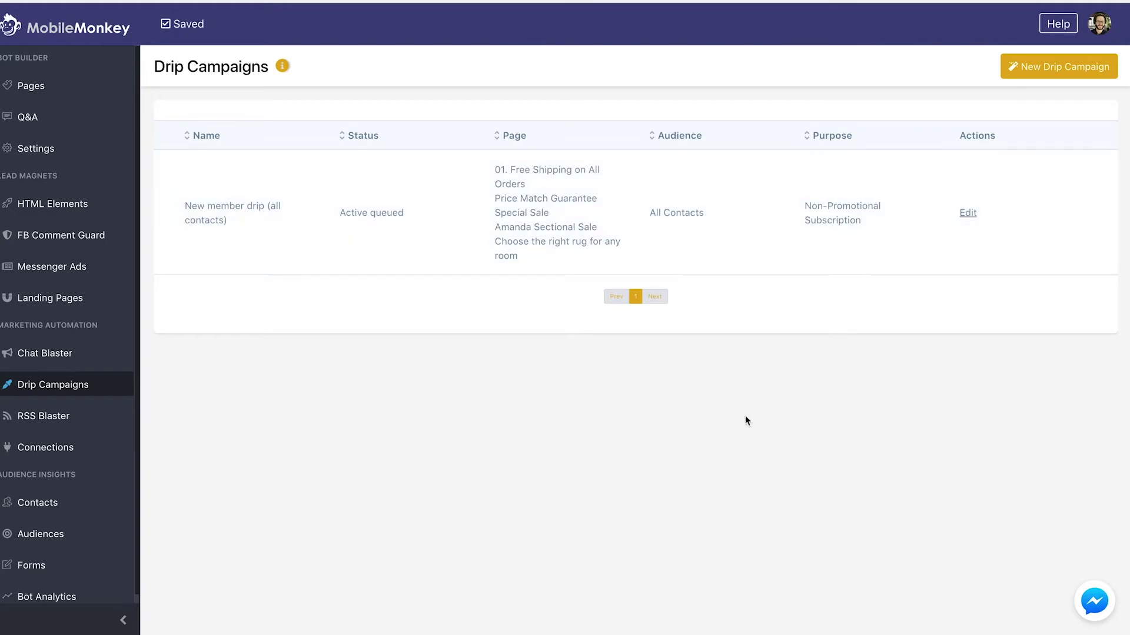
- Start a new drip campaign and leave its status on Draft
click(1029, 74)
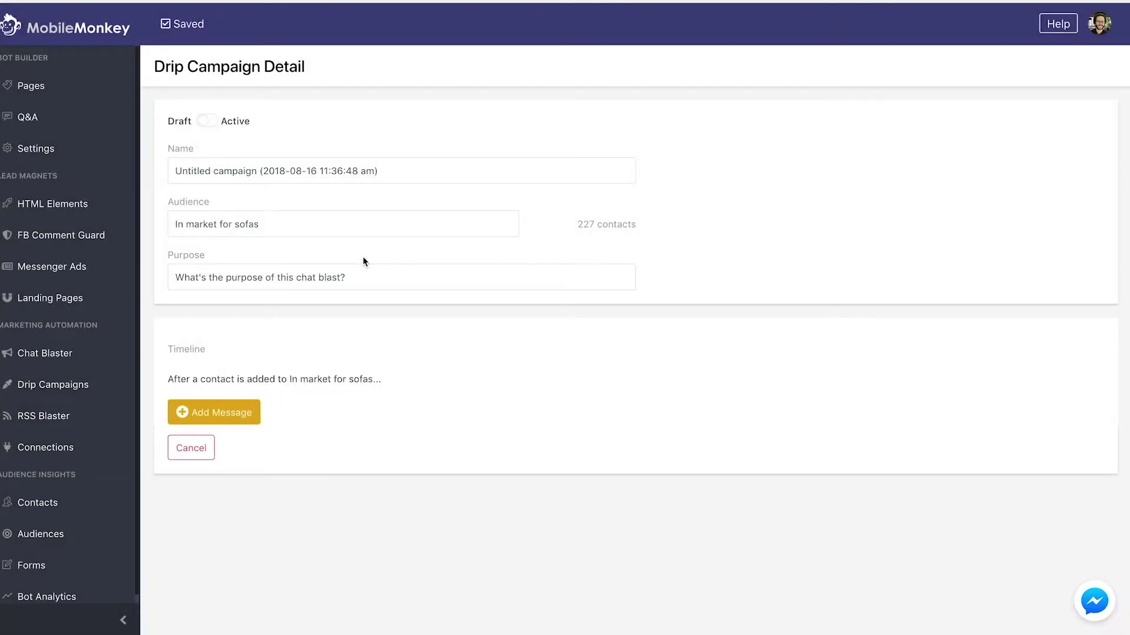
click(209, 120)
click(208, 121)
- Name the campaign 'All contacts - New member drip (test)'
drag(379, 171, 214, 157)
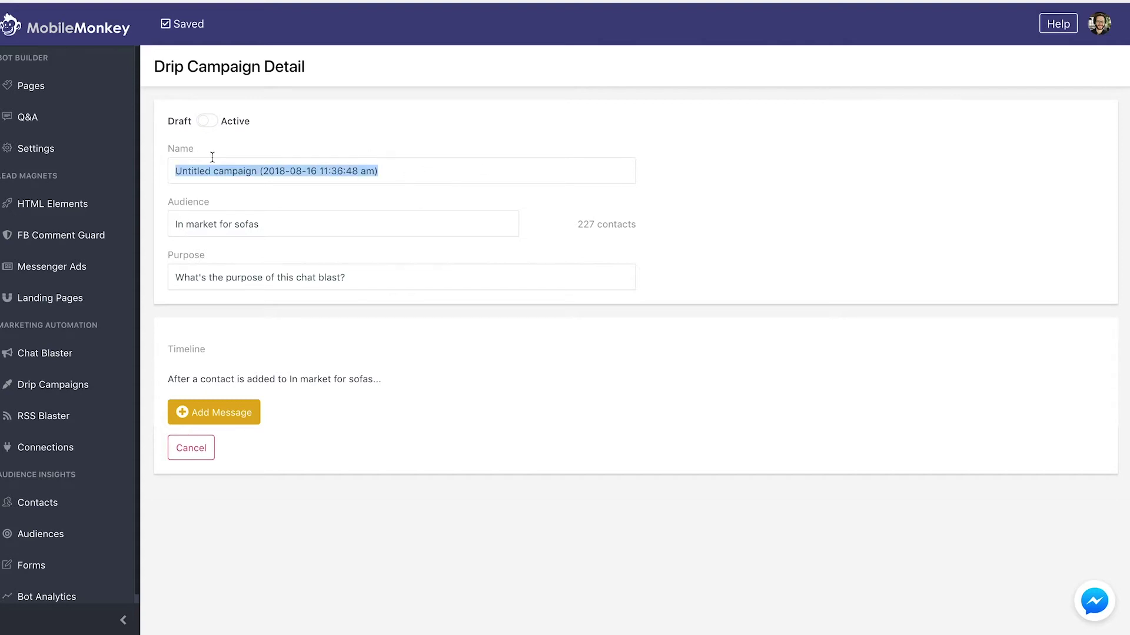
text(New)
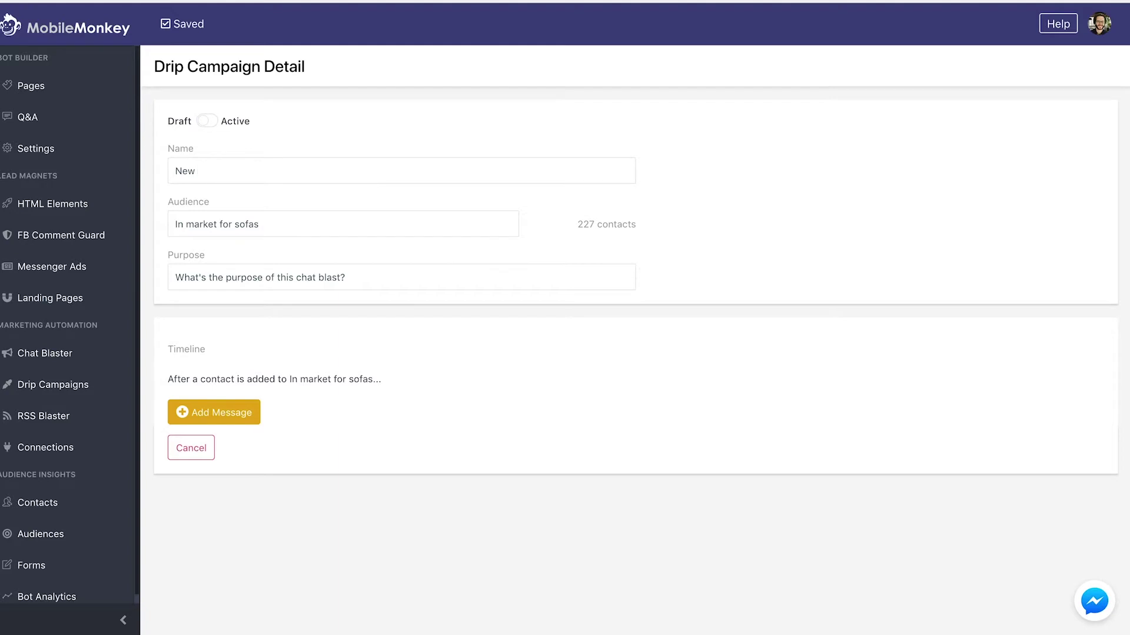
key(BackSpace)
key(BackSpace)
key(BackSpace)
key(BackSpace)
text(All contacts )
text(- New m)
text(wmbers d)
key(BackSpace)
key(BackSpace)
key(BackSpace)
key(BackSpace)
key(BackSpace)
key(BackSpace)
key(BackSpace)
key(BackSpace)
key(BackSpace)
text(member drip (tes)
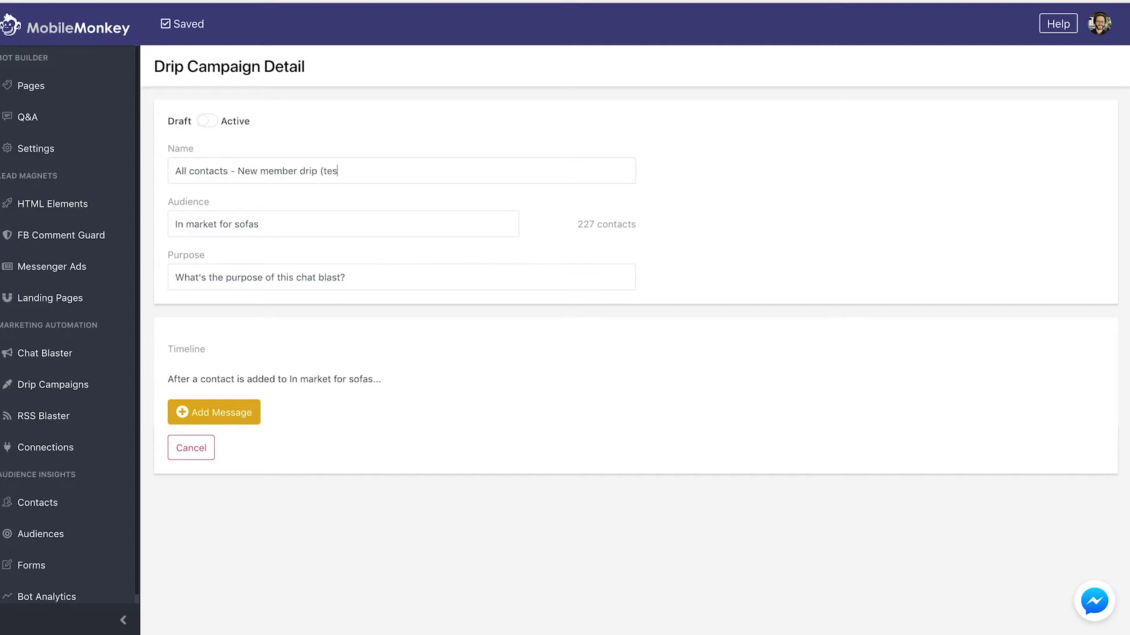
text(t))
- Choose All Contacts (1553 contacts) as the campaign audience
click(297, 226)
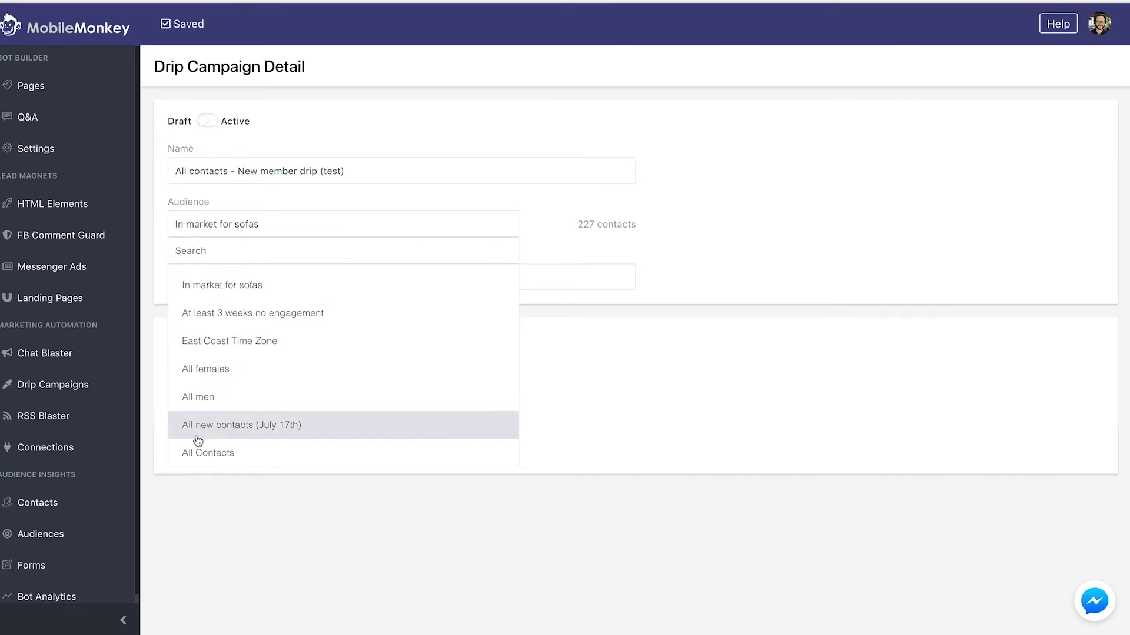
click(272, 460)
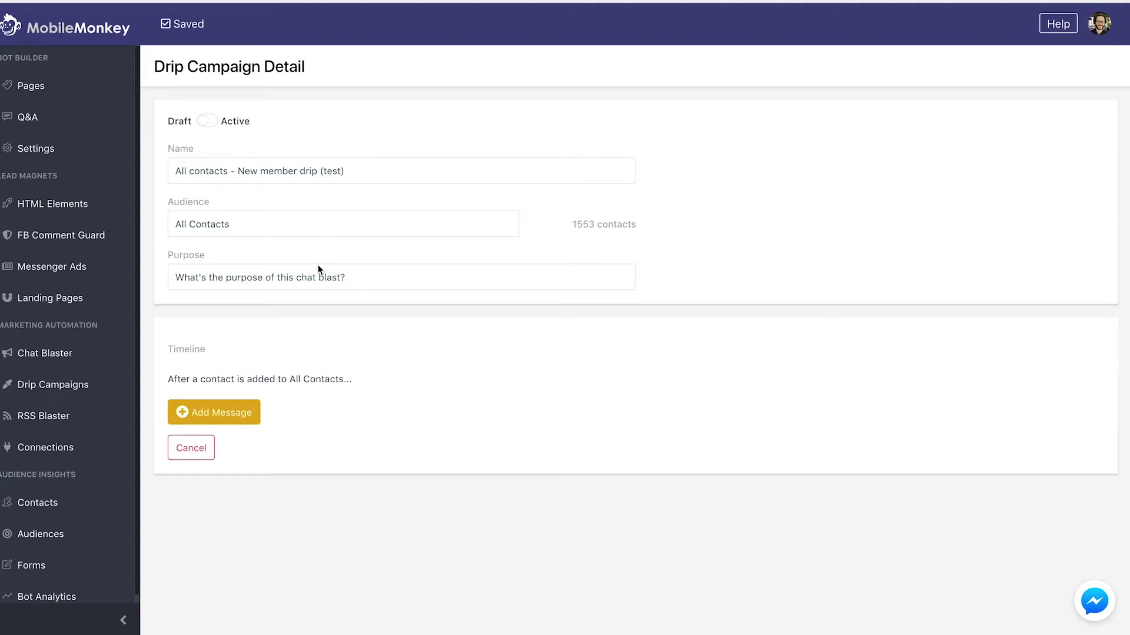
- Set the purpose to Non-Promotional Subscription and add a first timeline message
click(353, 282)
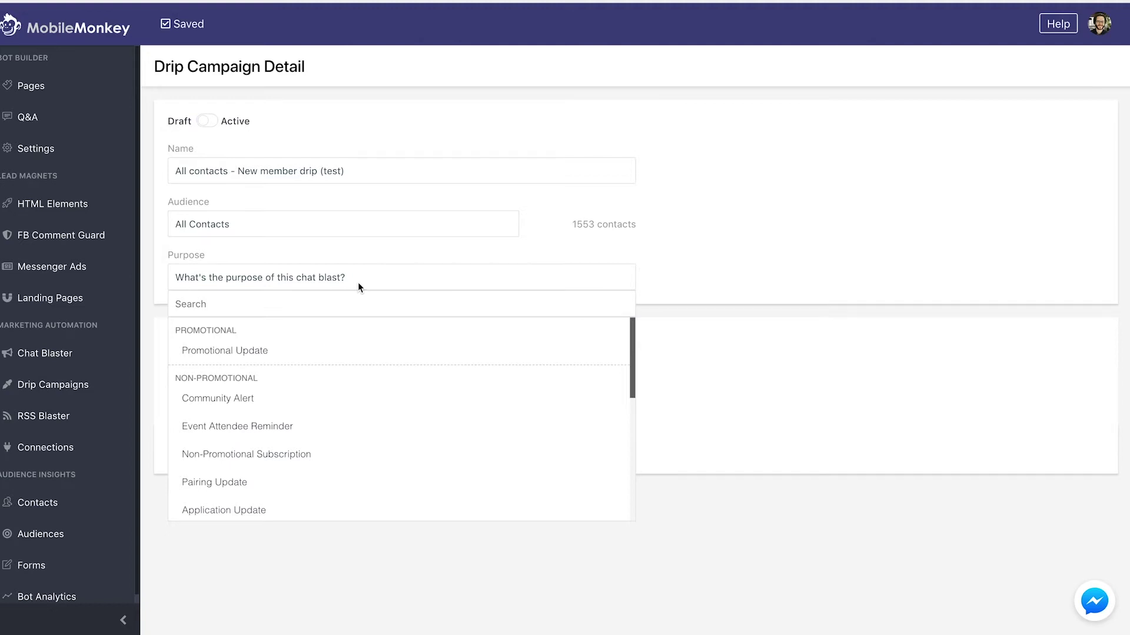
click(333, 460)
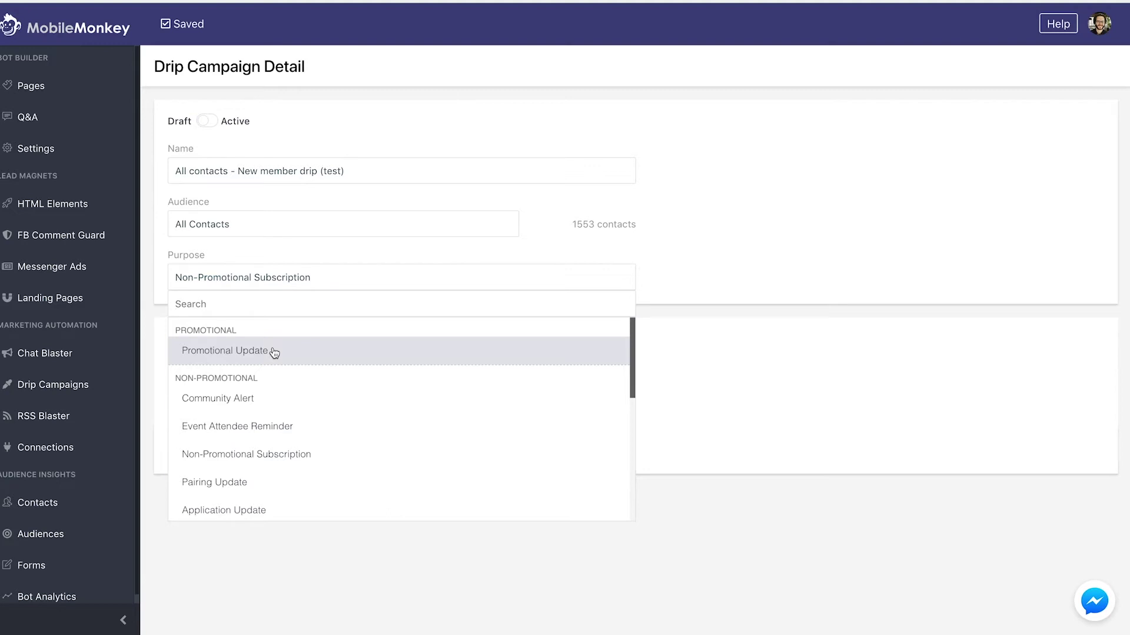
click(323, 464)
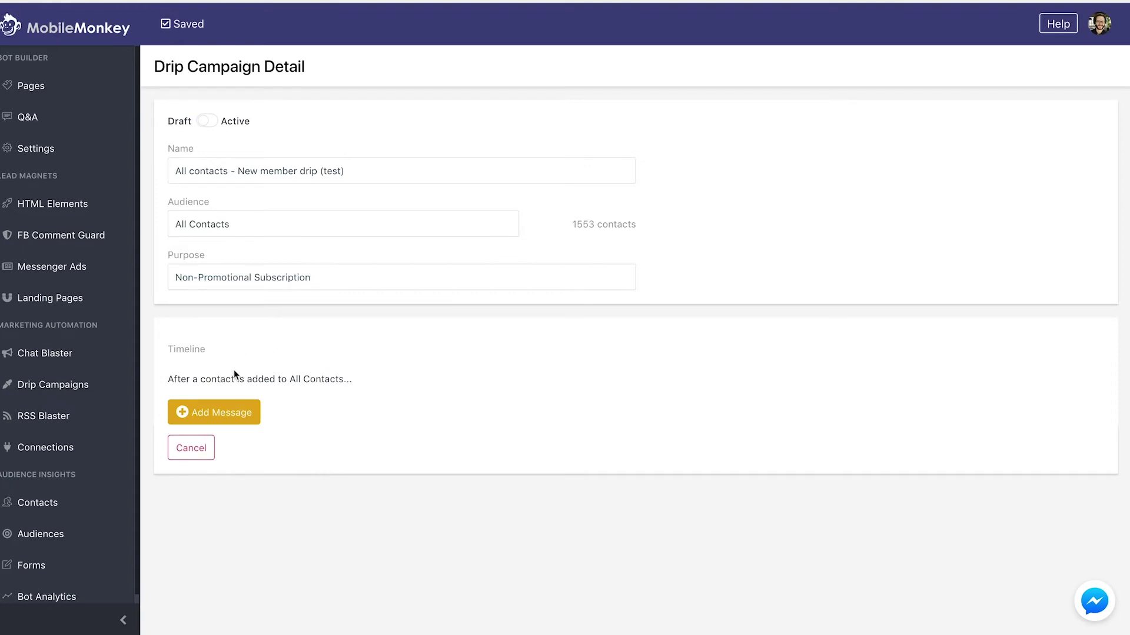
click(219, 412)
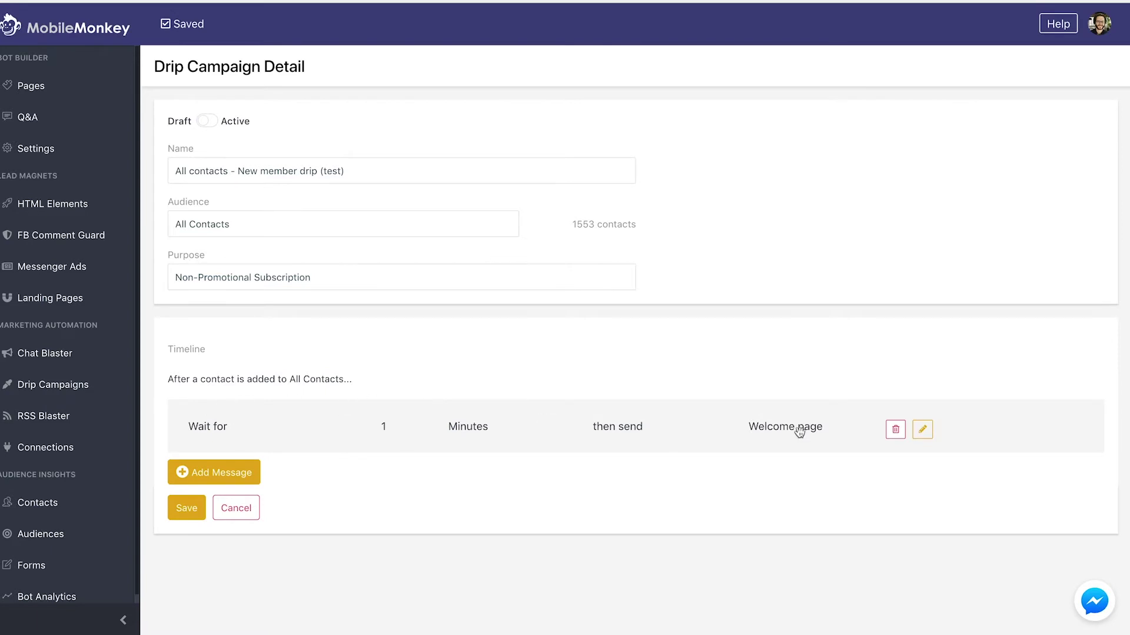
- Make the first message wait 30 minutes, then send '01. Free Shipping on All Orders'
click(921, 430)
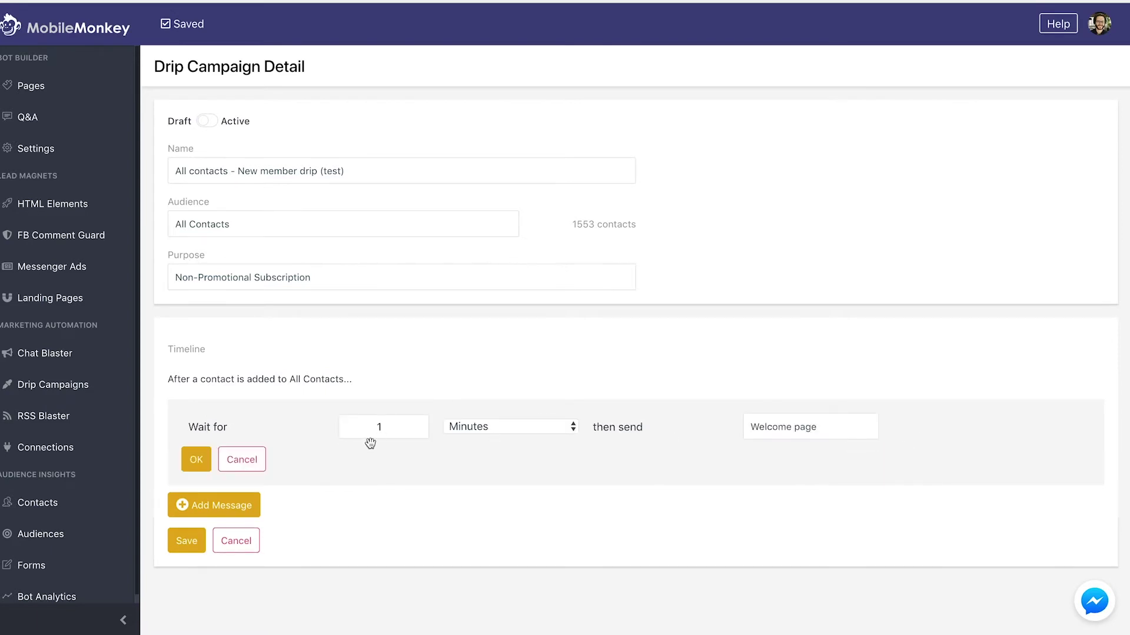
click(384, 426)
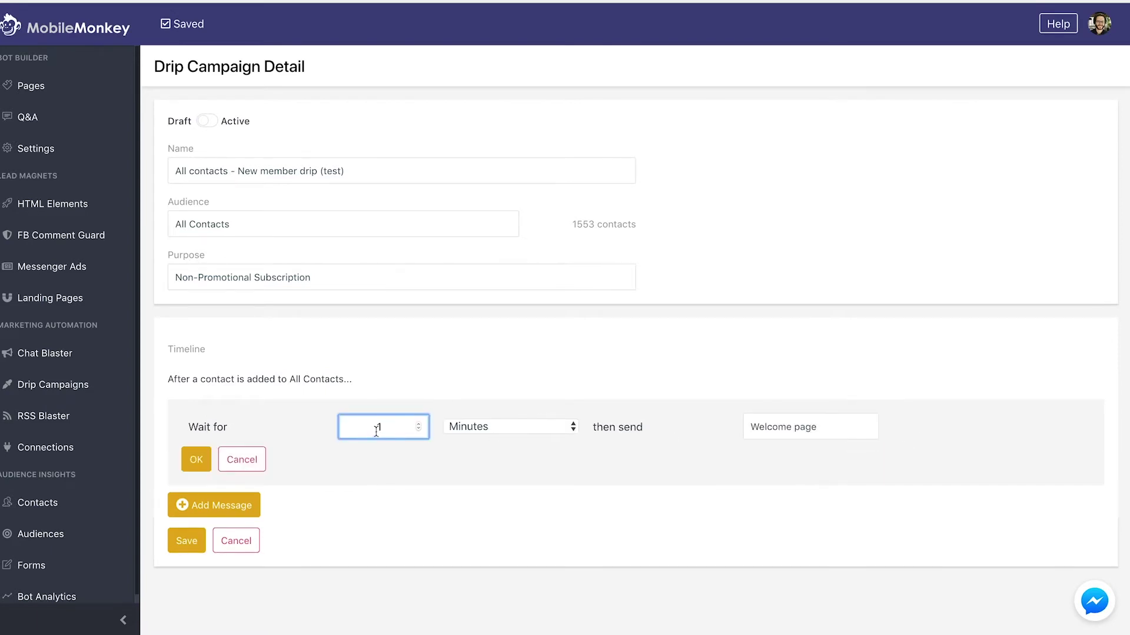
key(BackSpace)
text(30)
click(821, 434)
drag(873, 489, 872, 530)
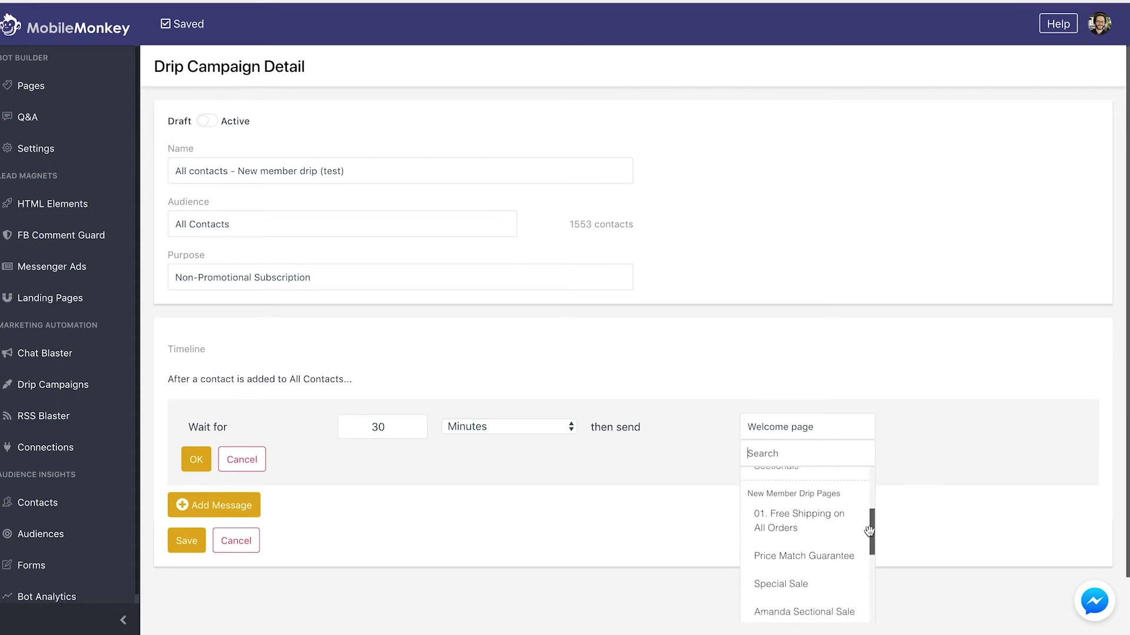
click(826, 529)
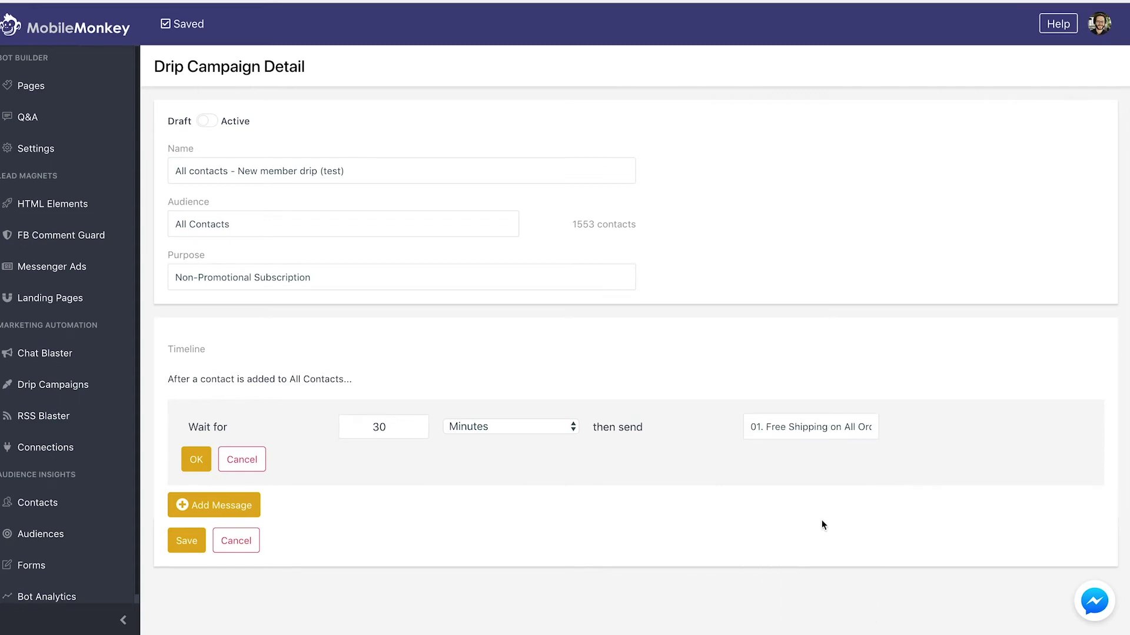
click(196, 459)
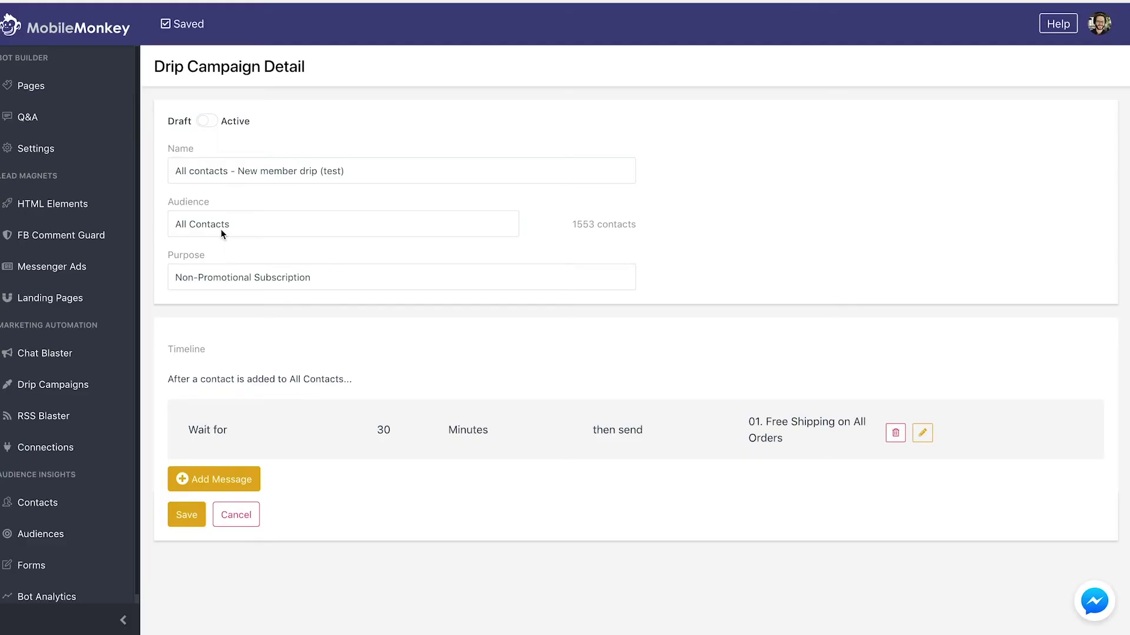
- Add a second message that waits 20 minutes, then sends Price Match Guarantee
click(241, 483)
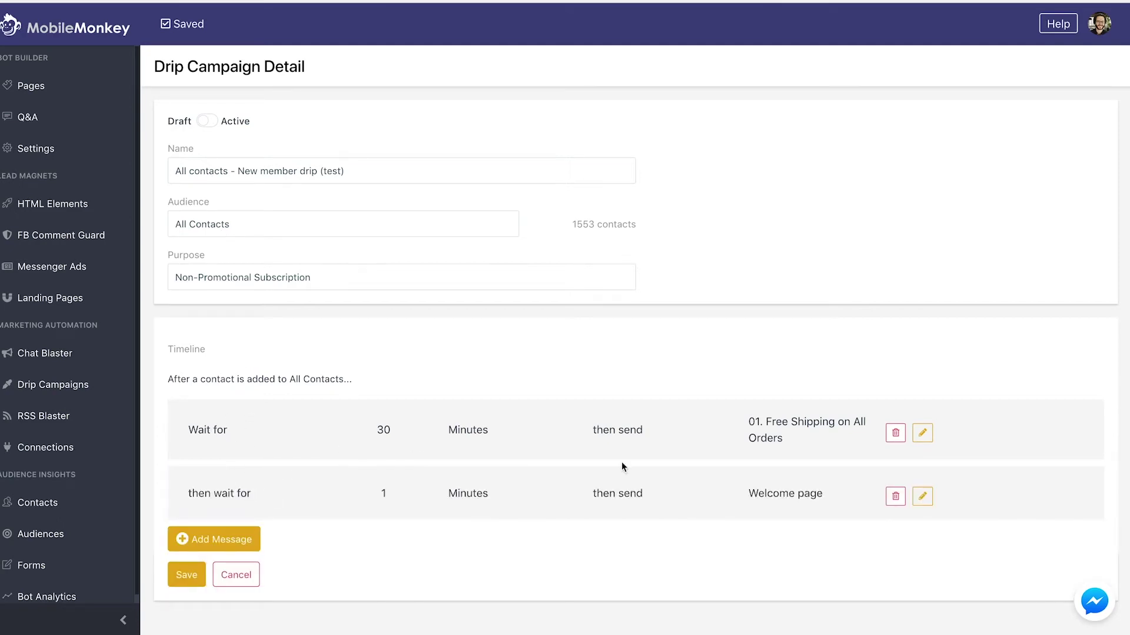
click(921, 497)
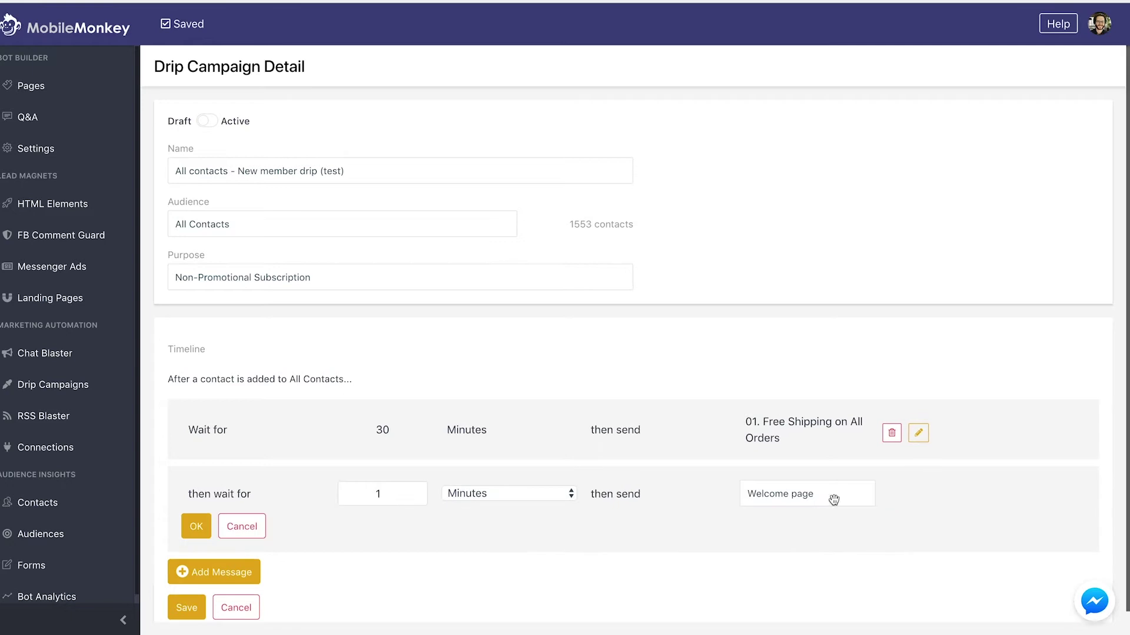
double_click(398, 494)
text(10)
click(796, 497)
scroll(829, 574, down, 3)
scroll(656, 478, down, 2)
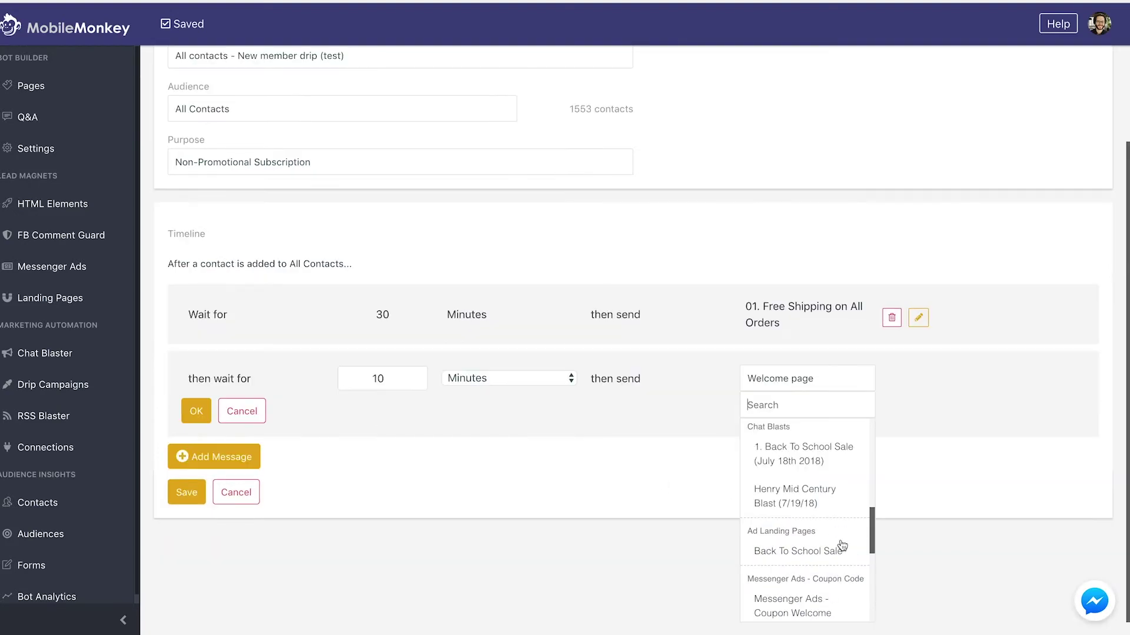
drag(870, 527, 866, 475)
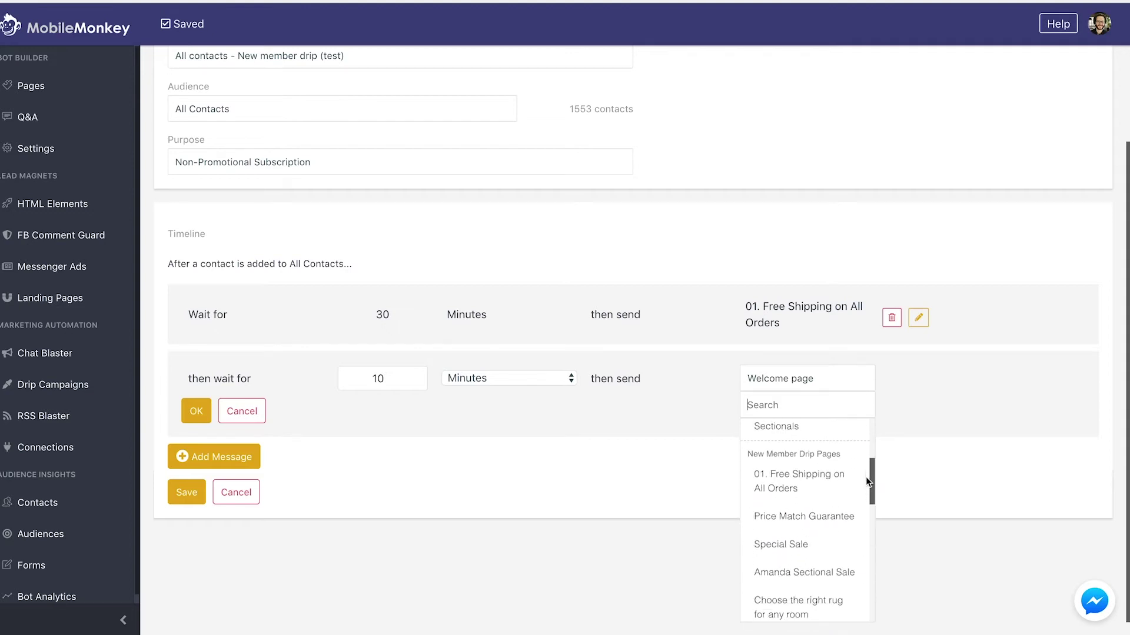
click(765, 516)
double_click(349, 481)
text(20)
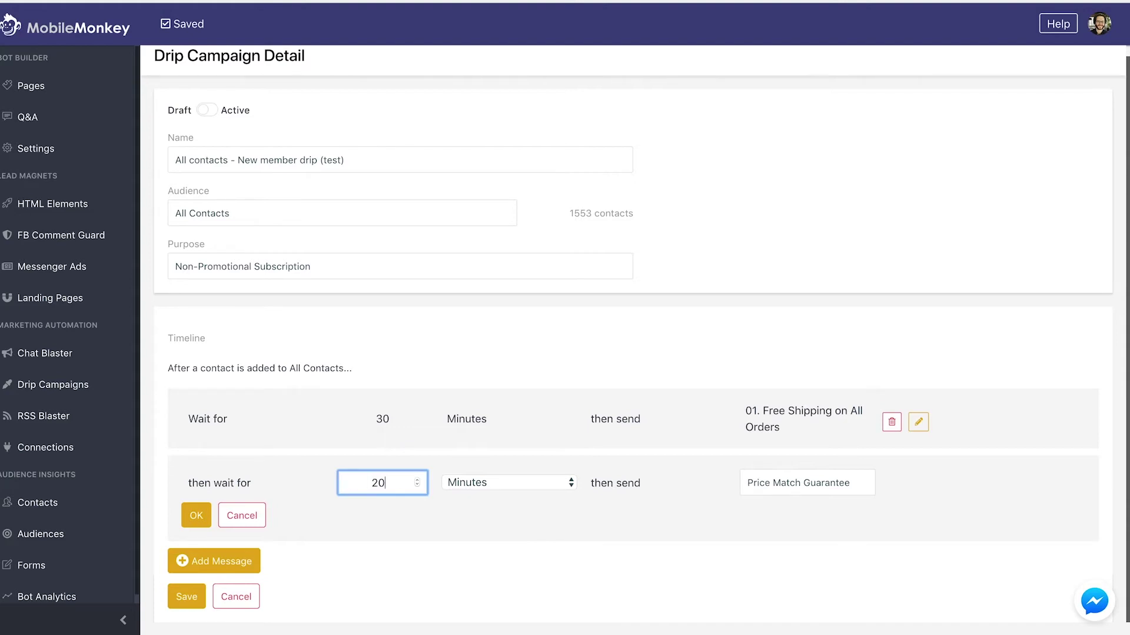
click(196, 515)
- Add a third message that waits 40 minutes, then sends the Special Sale page
click(200, 538)
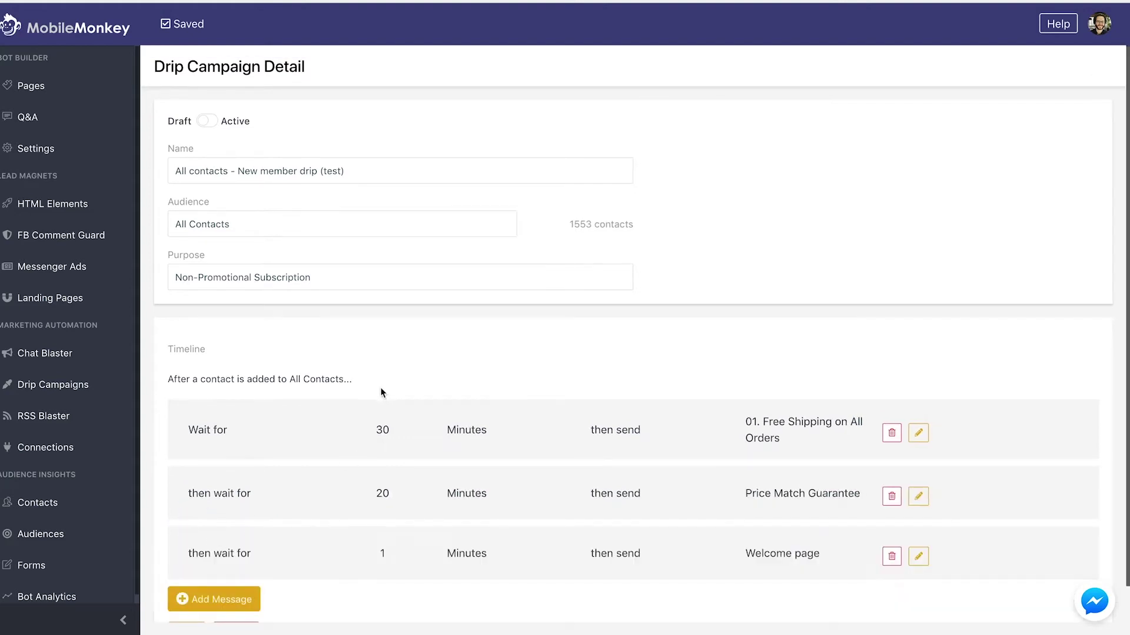
scroll(470, 453, down, 1)
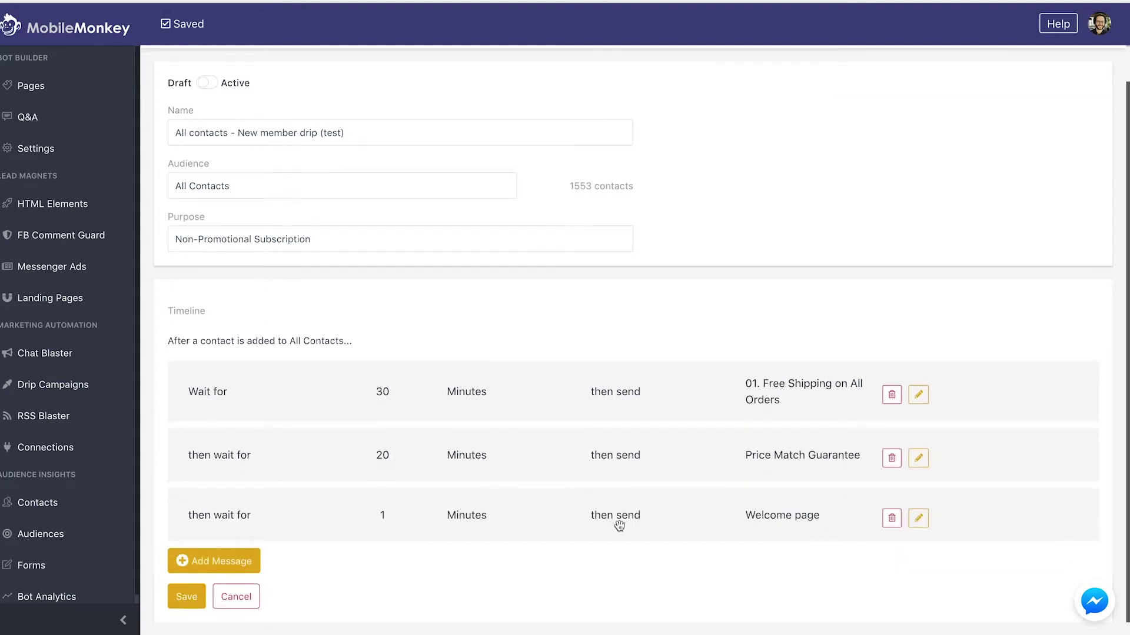
click(918, 519)
click(382, 510)
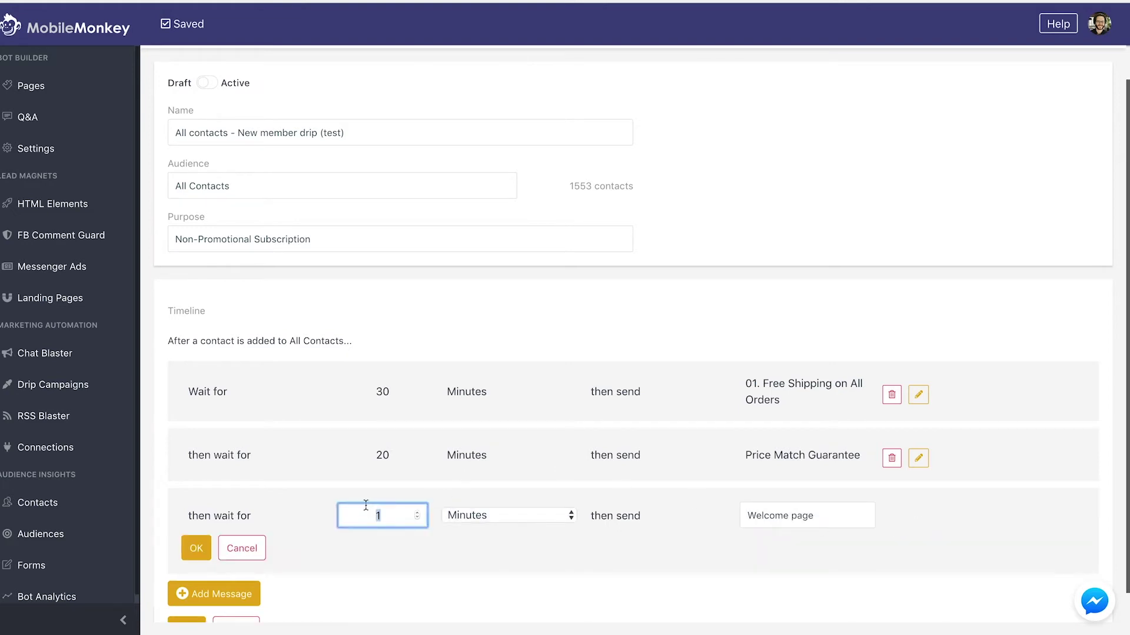
text(40)
click(764, 523)
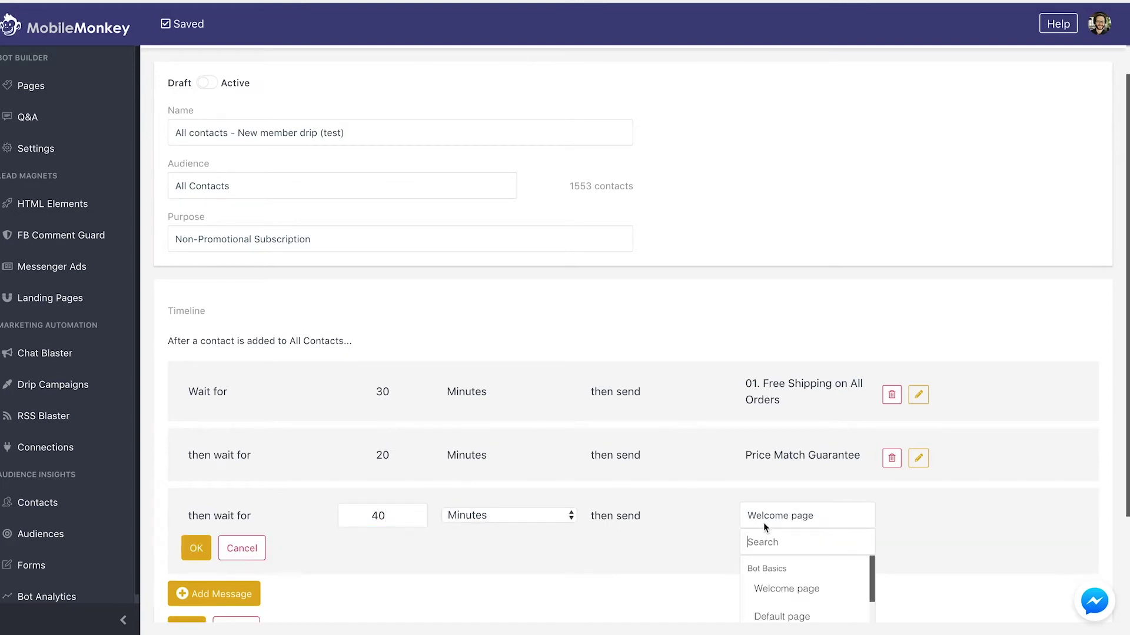
scroll(824, 510, down, 3)
drag(869, 440, 870, 497)
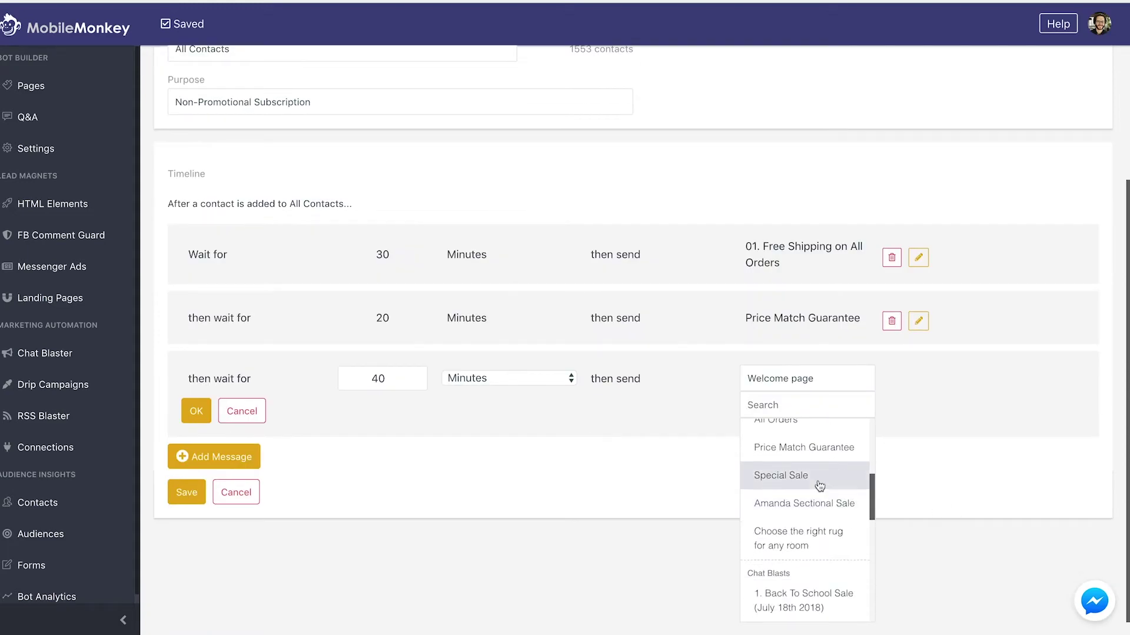
click(817, 478)
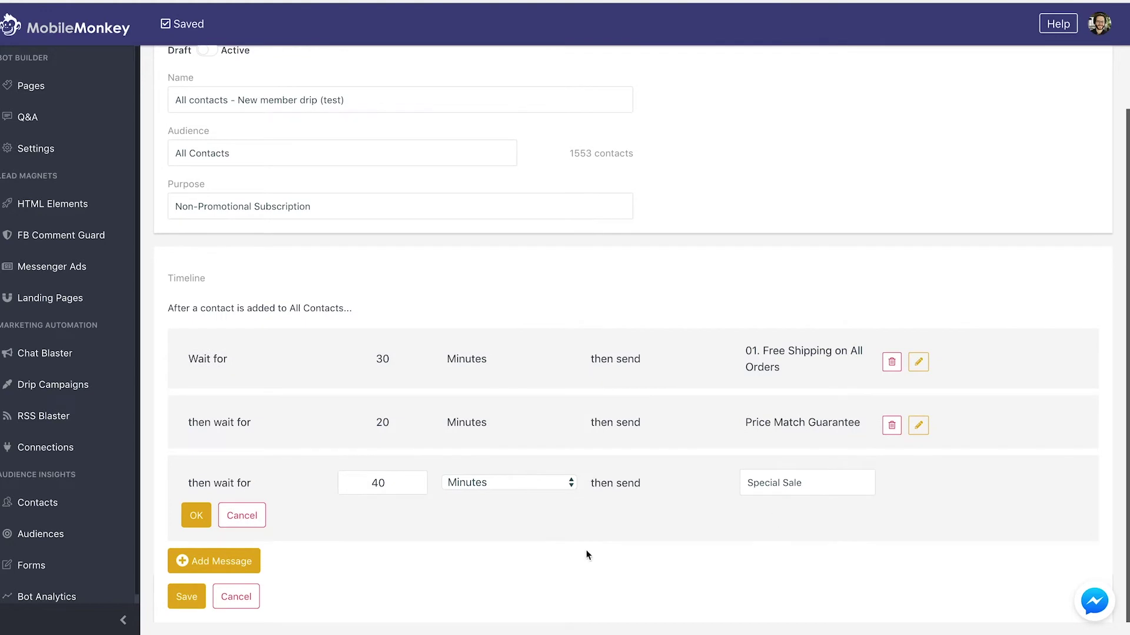
click(198, 517)
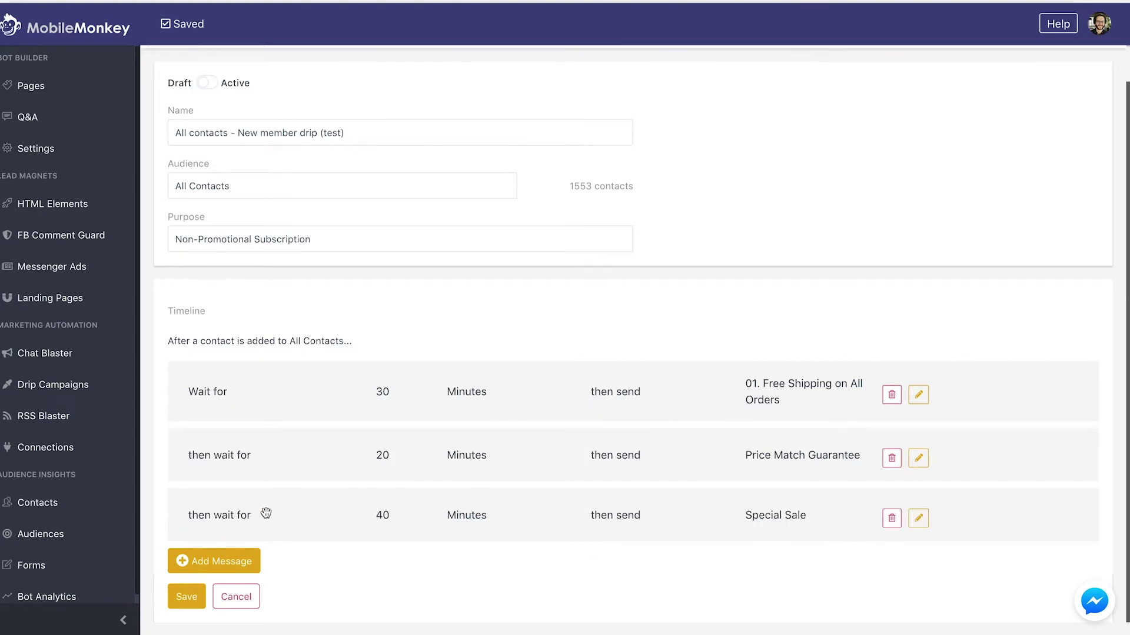
- Add a fourth message that waits 1 hour, then sends Amanda Sectional Sale
click(230, 574)
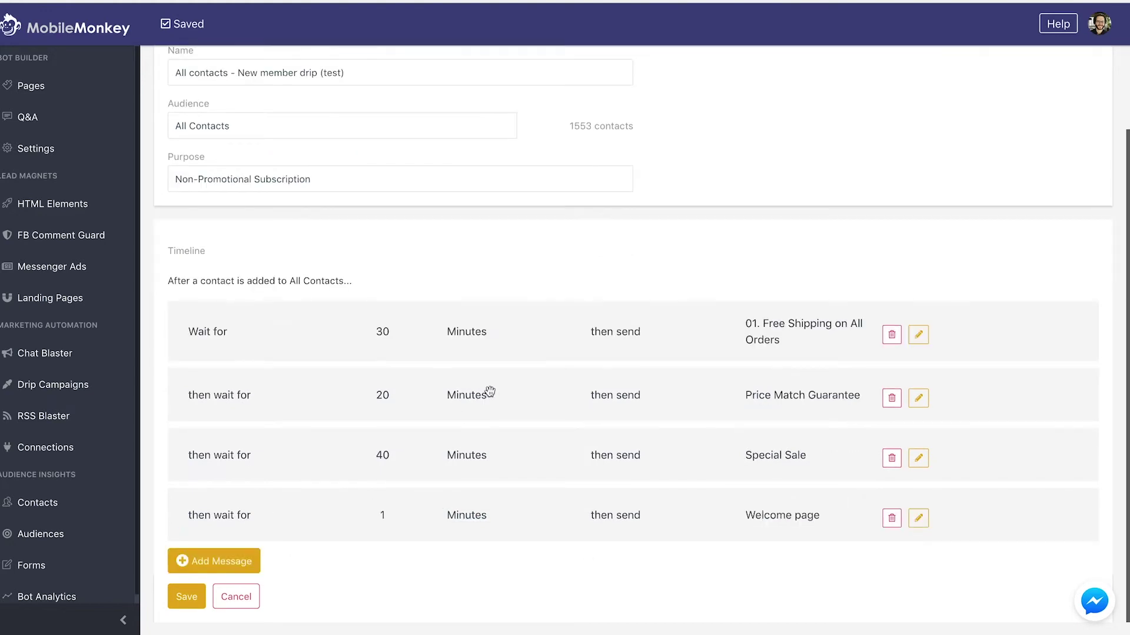
click(916, 525)
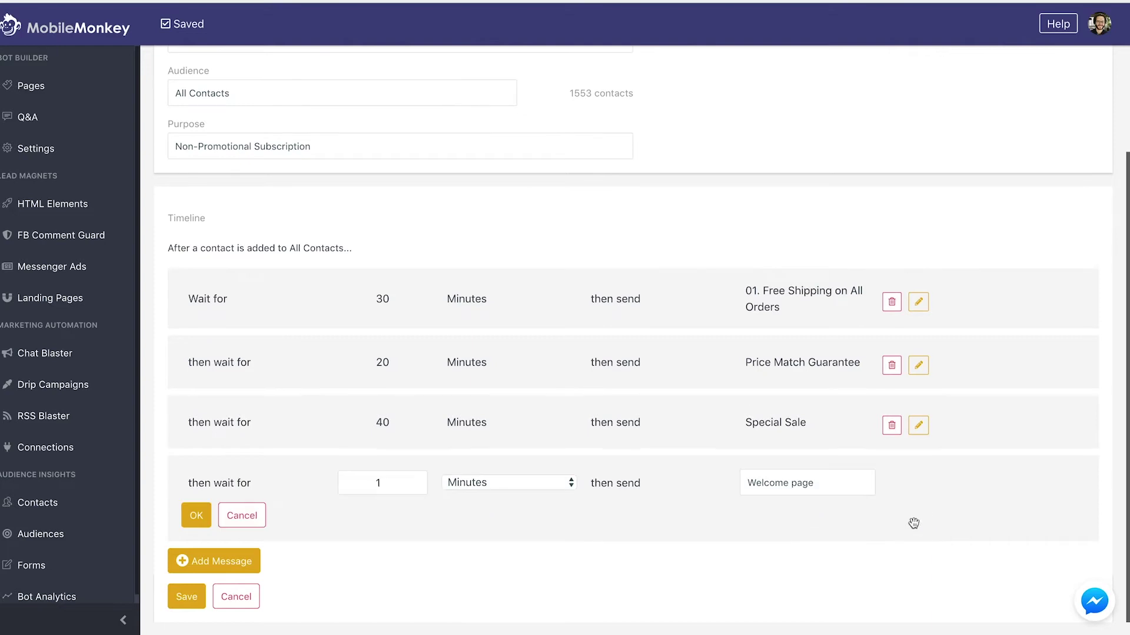
click(450, 482)
click(511, 494)
click(779, 486)
scroll(831, 567, down, 3)
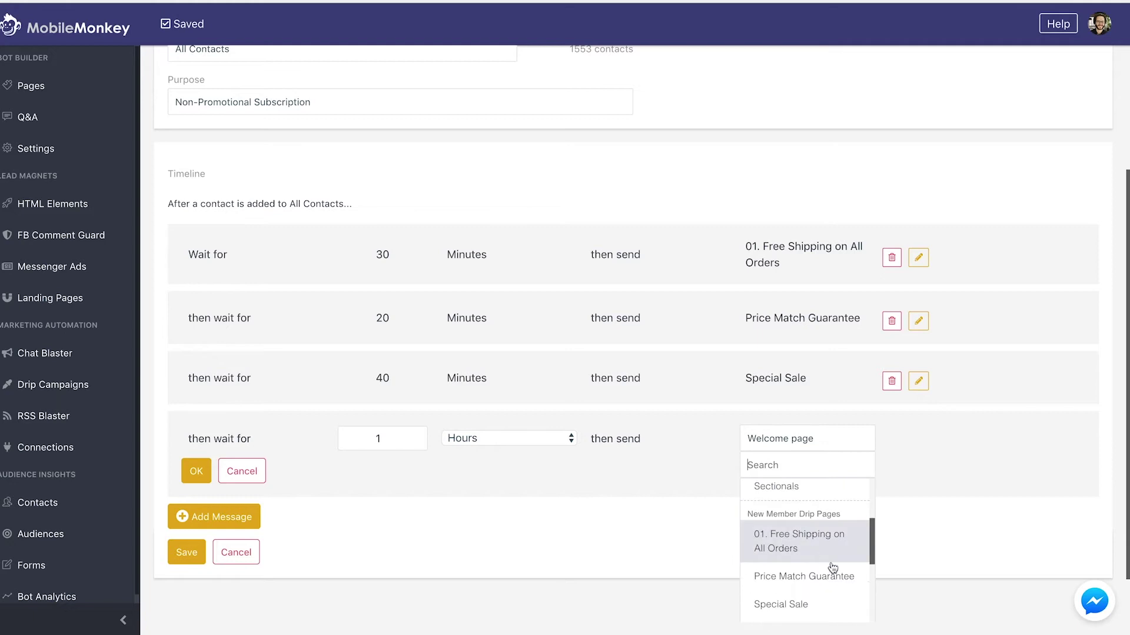
scroll(832, 567, down, 2)
click(833, 586)
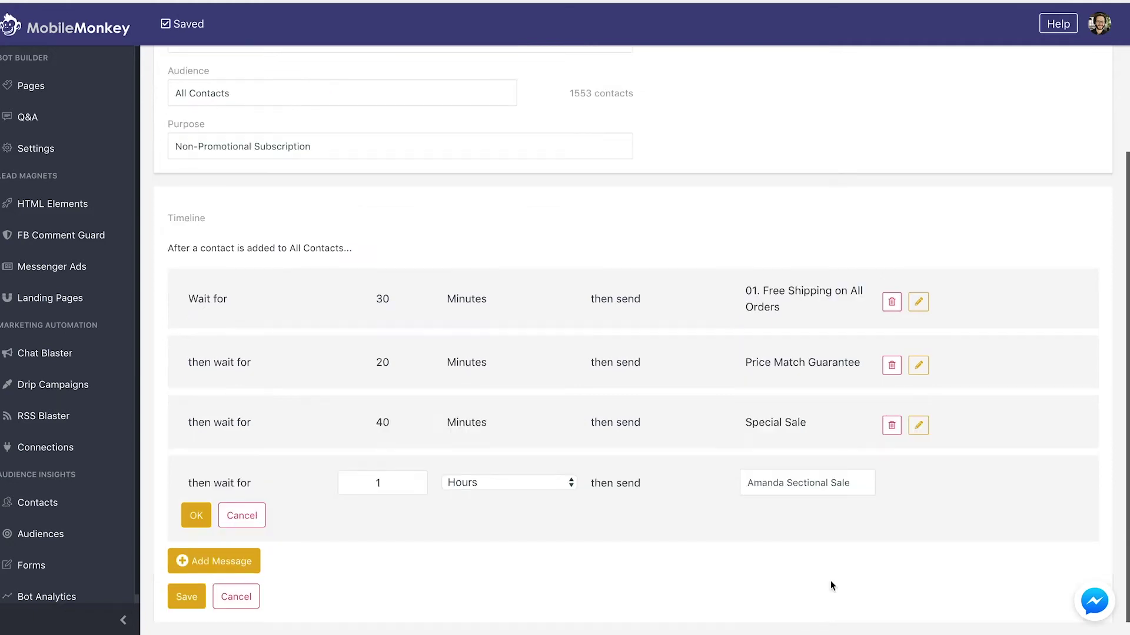
click(196, 515)
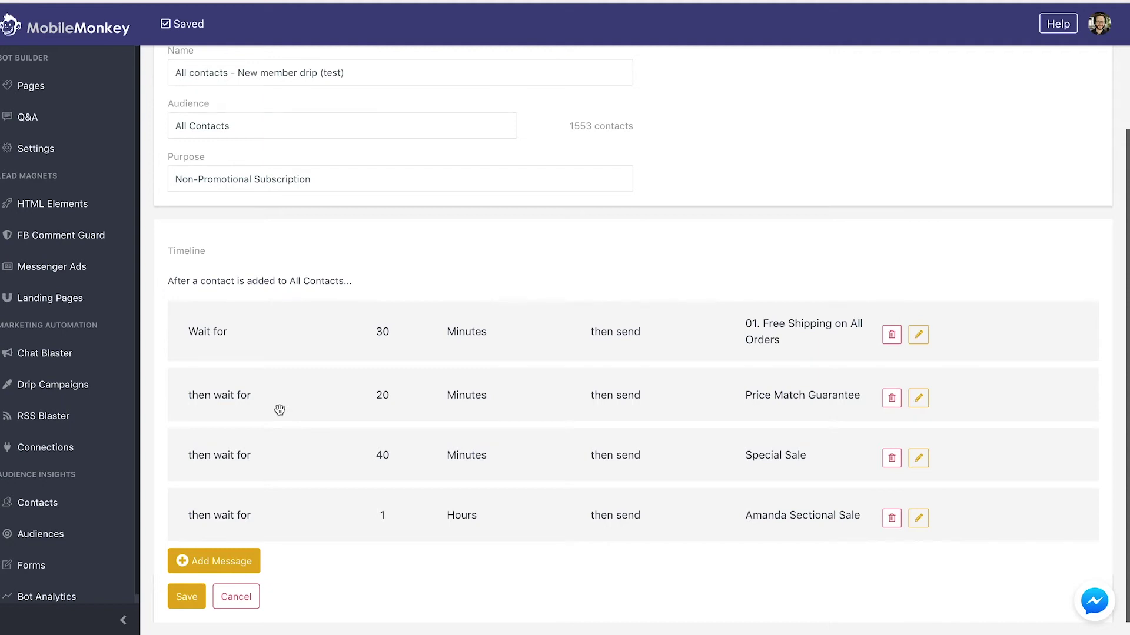
- Add a fifth message that waits 1 day, then sends 'Choose the right rug for any room'
click(185, 561)
click(918, 518)
click(846, 501)
scroll(832, 541, down, 2)
drag(870, 458, 874, 504)
click(818, 507)
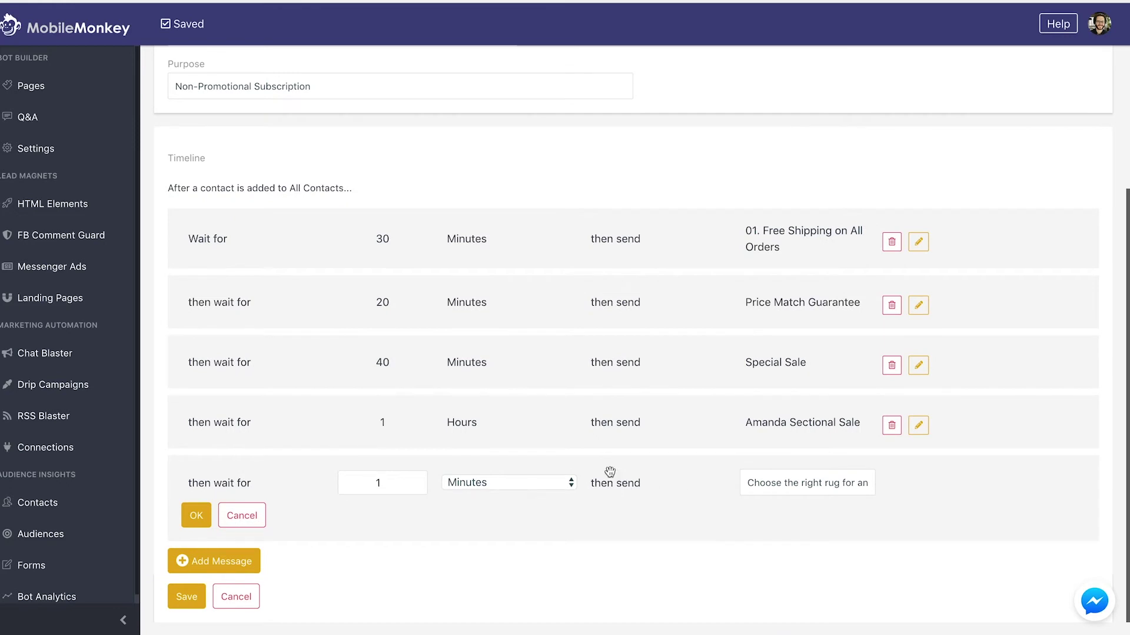
click(453, 482)
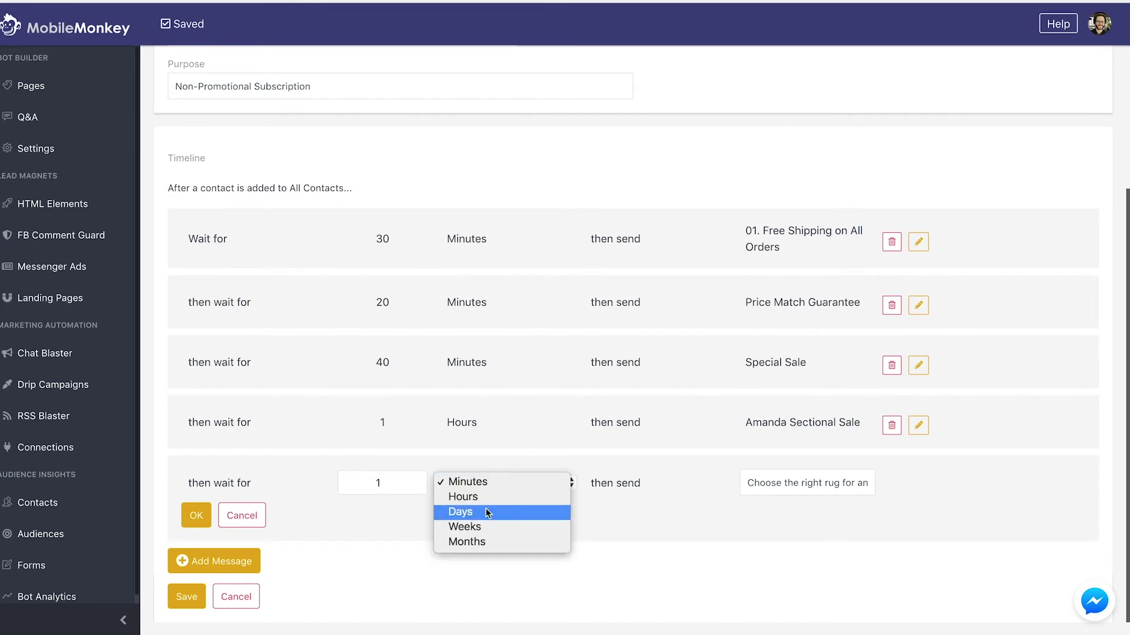
click(456, 509)
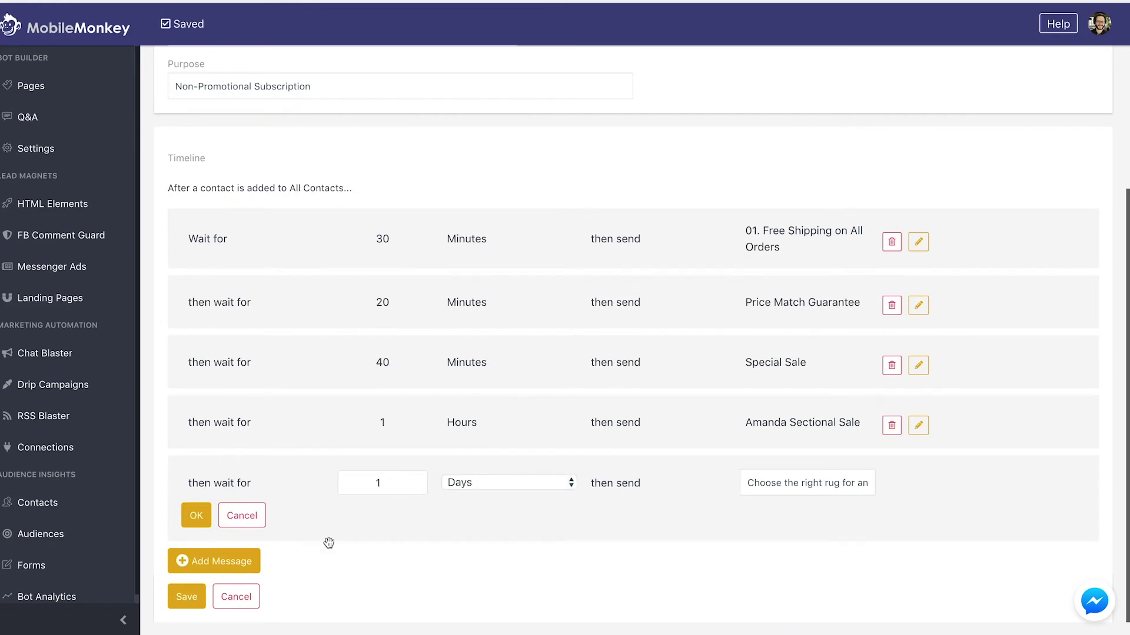
click(185, 518)
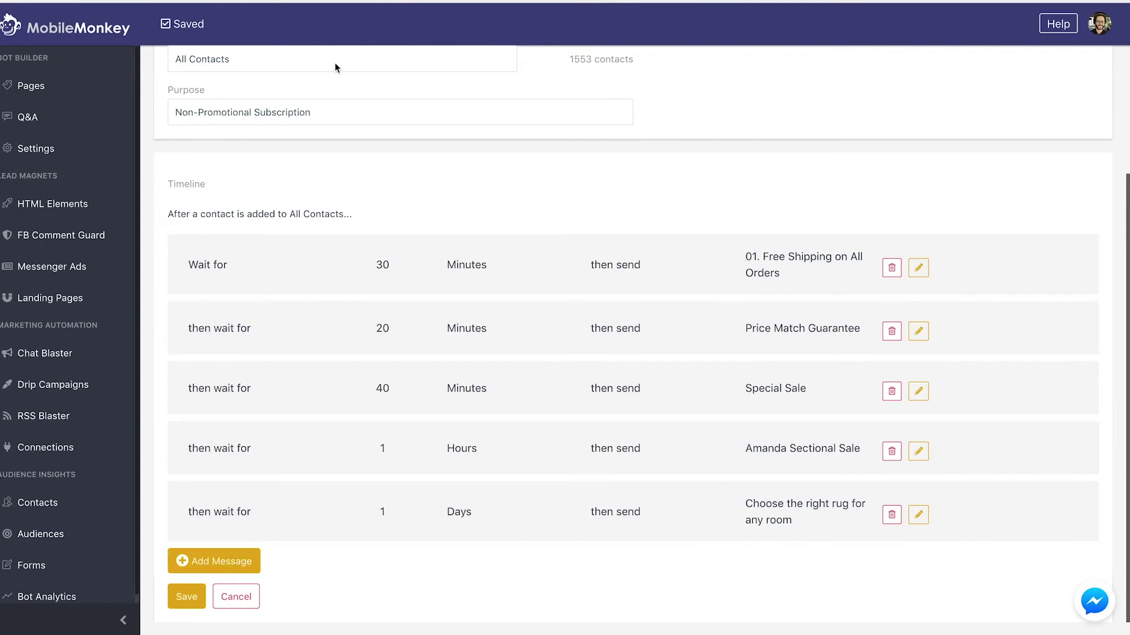
- Save the draft and view the 'Audience is in use for another active campaign' warning
click(191, 597)
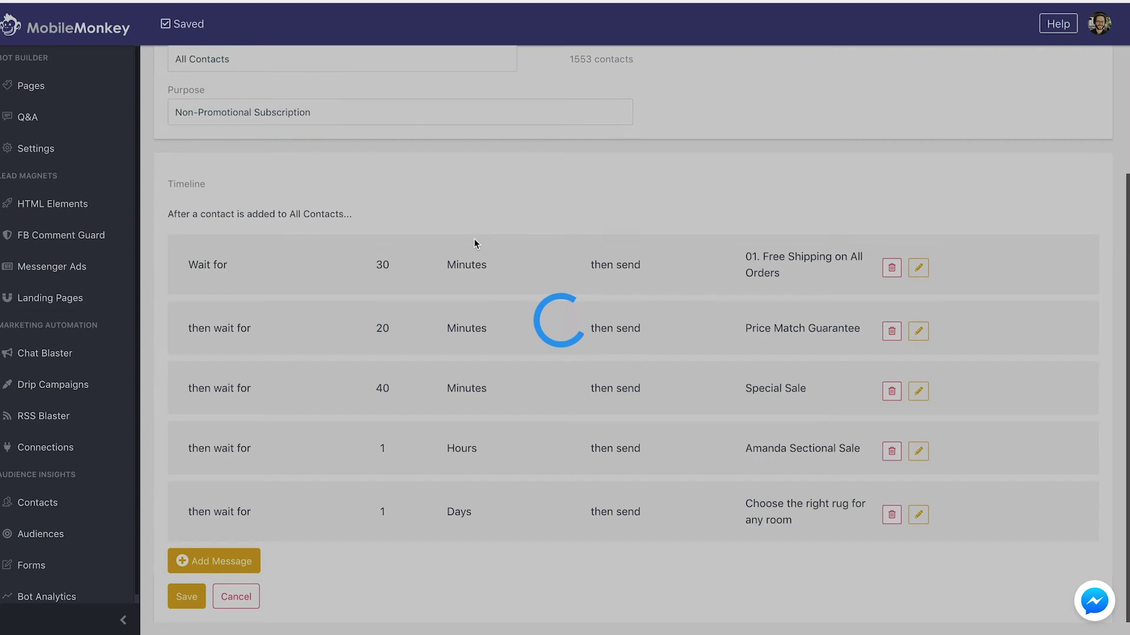
scroll(460, 258, up, 5)
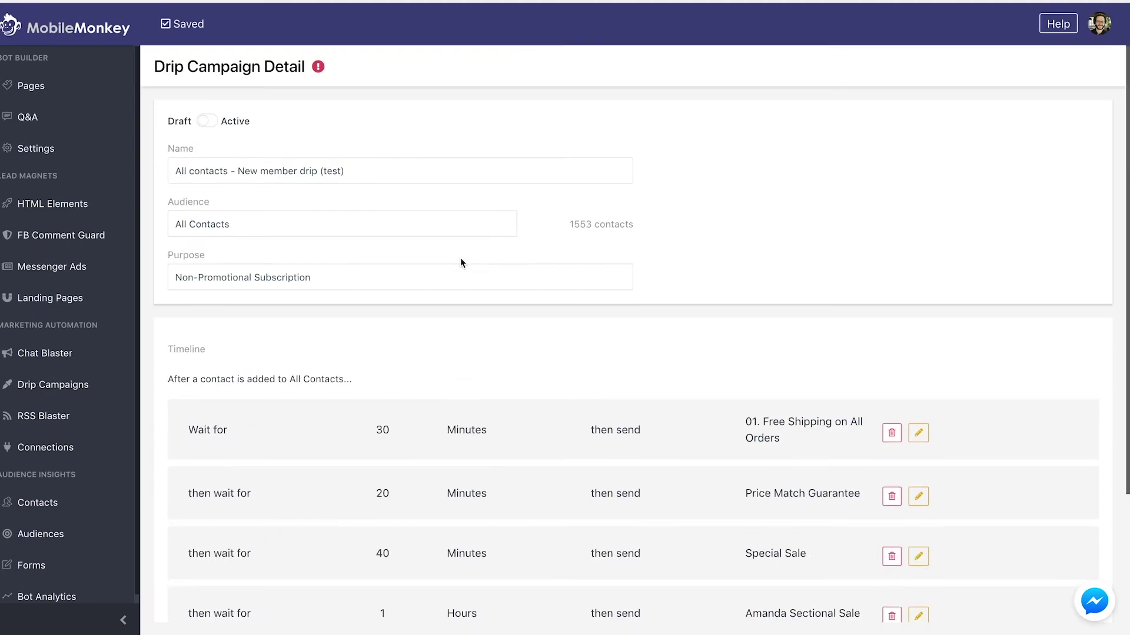
scroll(413, 243, down, 5)
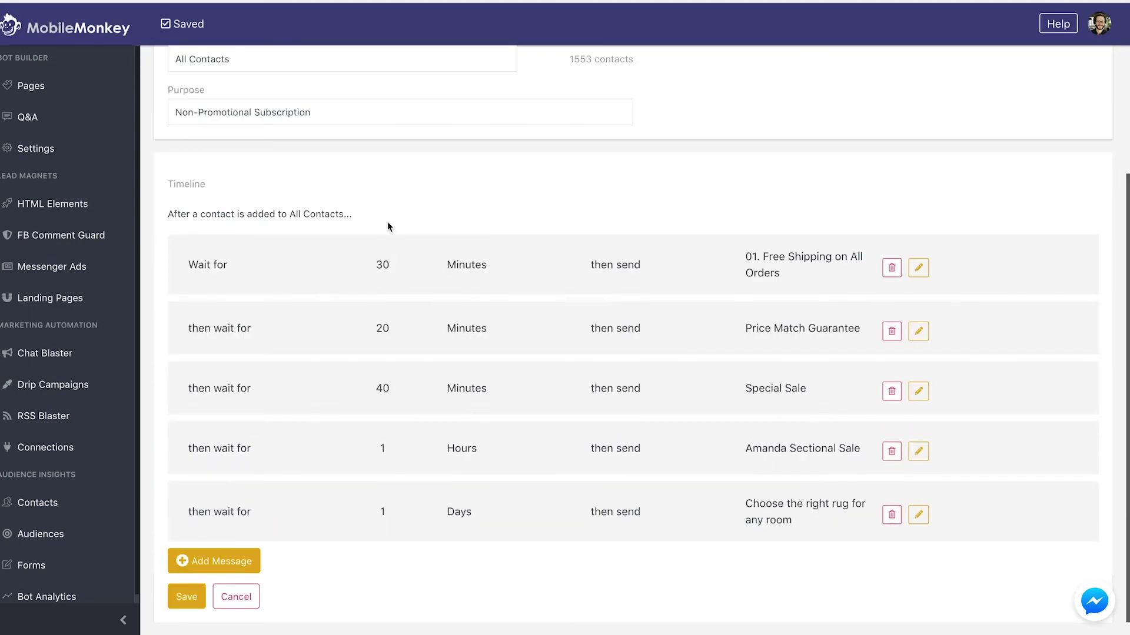
scroll(387, 222, up, 4)
mouse_move(318, 68)
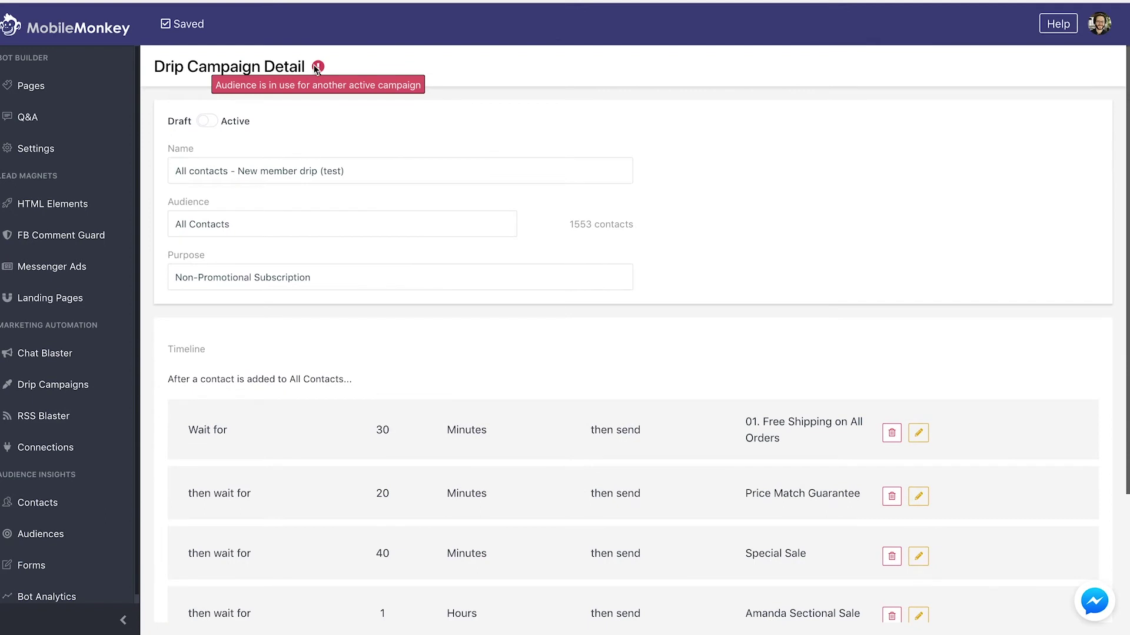
- Retarget the campaign to In market for sofas (227 contacts) and save it as a queued draft
click(345, 225)
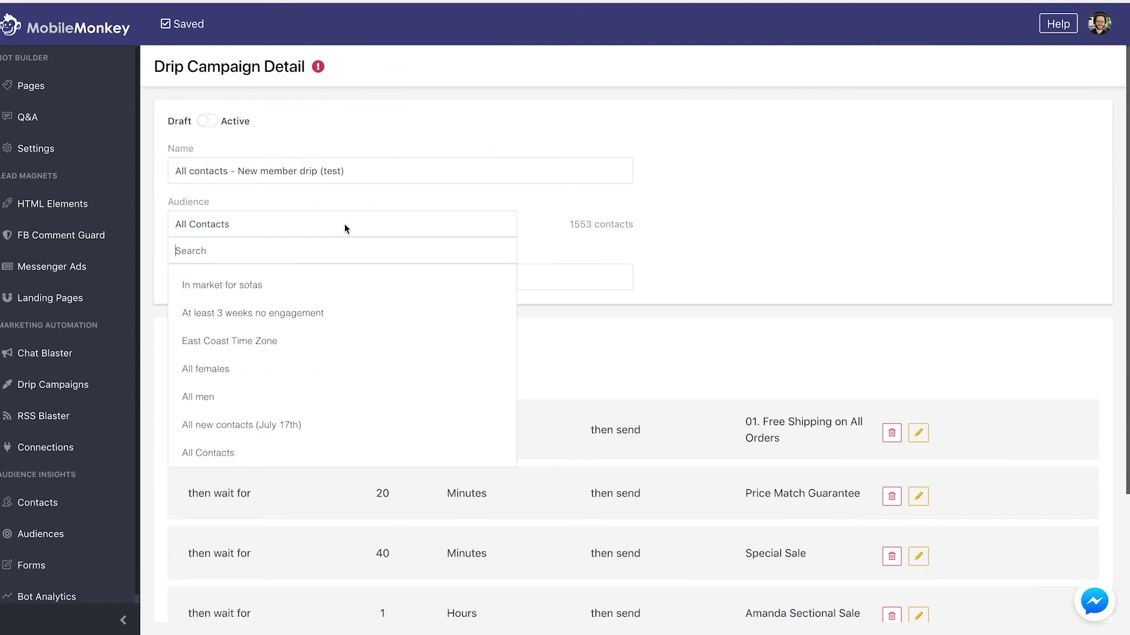
click(347, 286)
scroll(350, 259, down, 3)
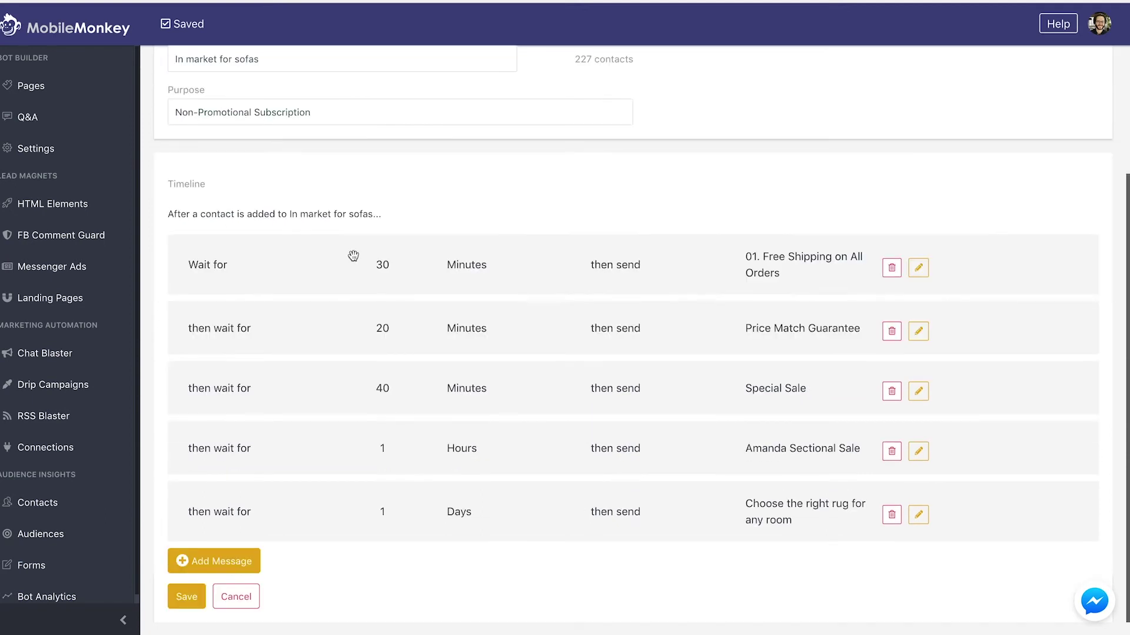
click(183, 597)
drag(340, 214, 398, 225)
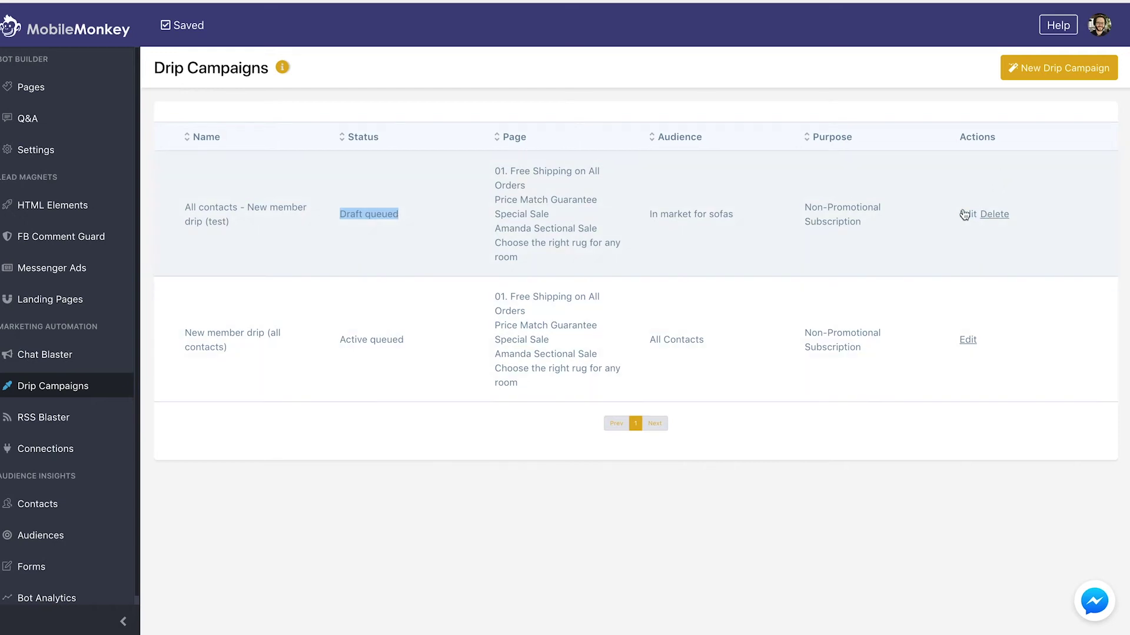
click(968, 214)
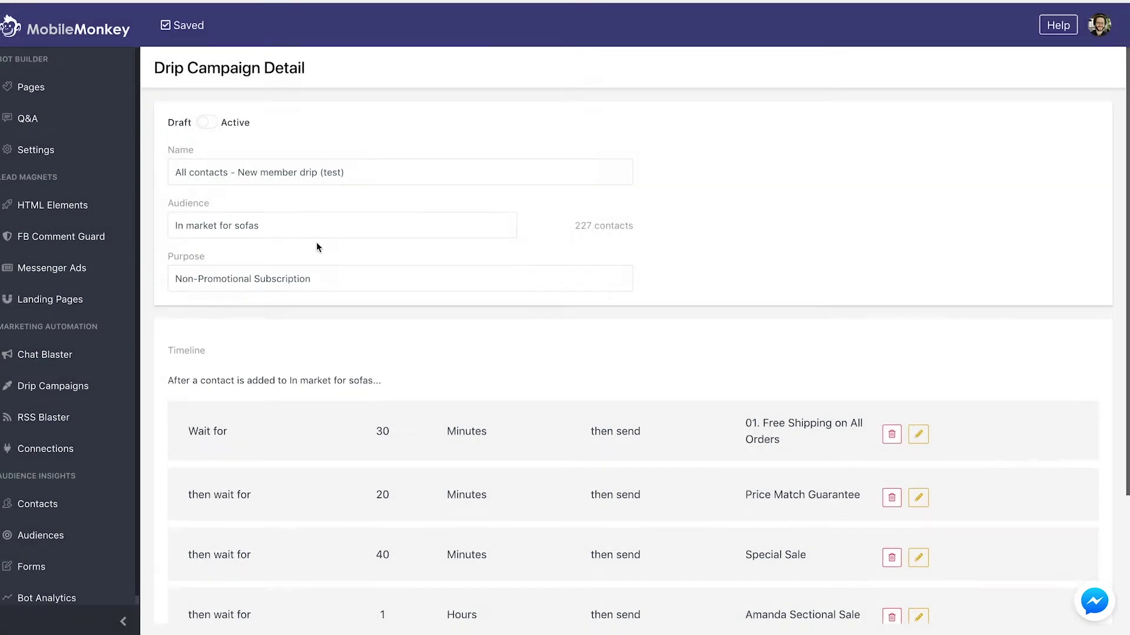
scroll(318, 249, down, 3)
click(187, 606)
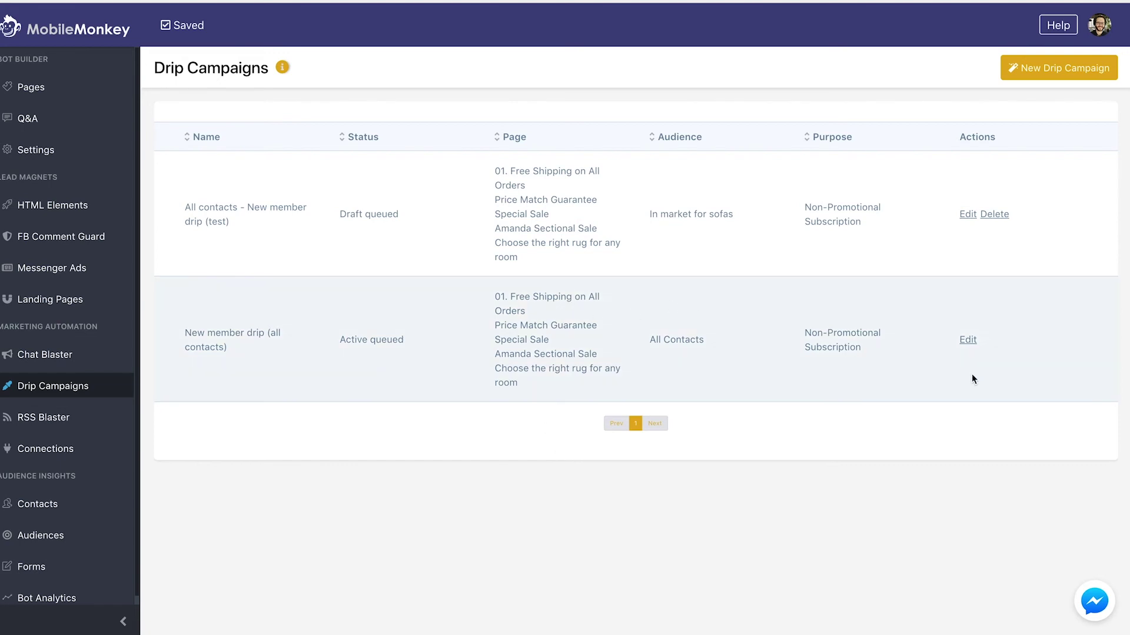
- Open the New member drip (all contacts) campaign and review its five-step timeline, which starts with a 15-minute wait
click(969, 341)
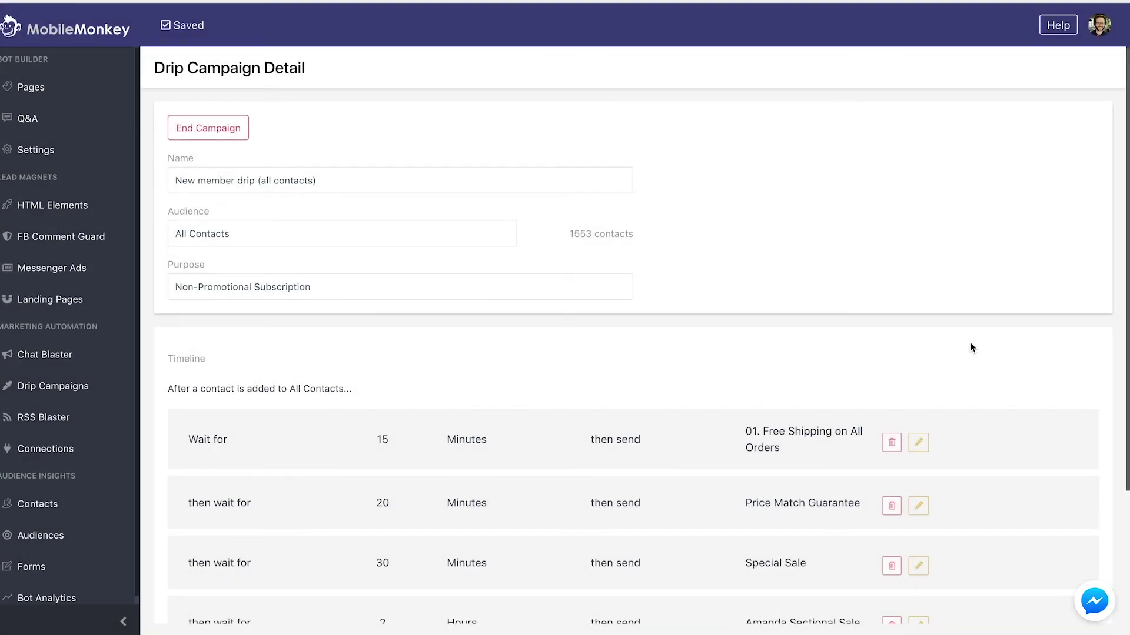
scroll(971, 347, down, 3)
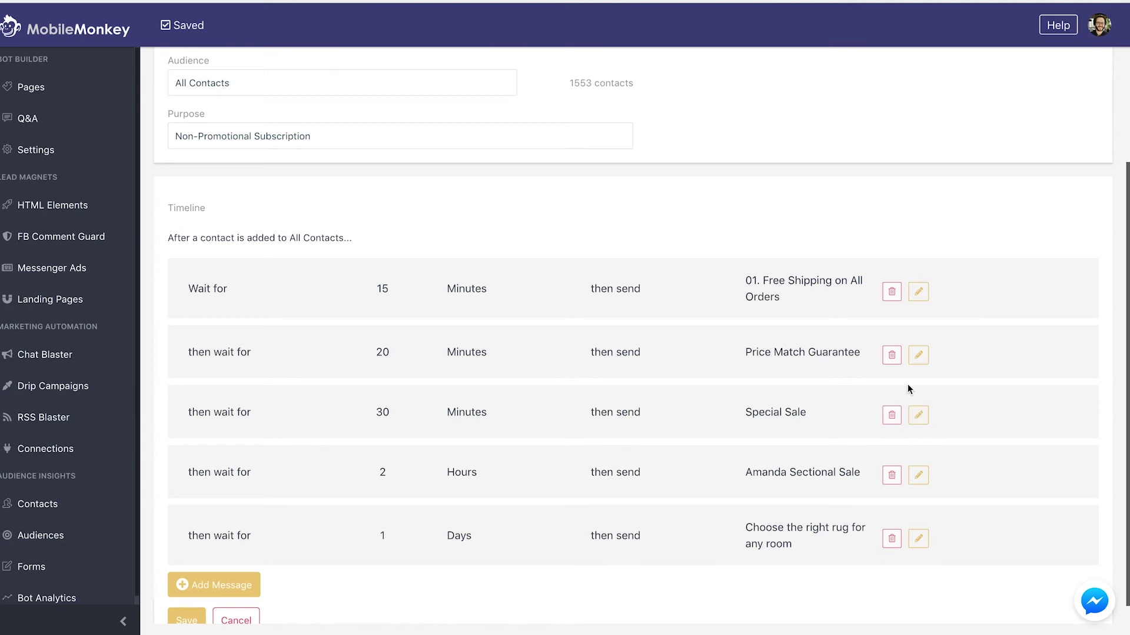
scroll(907, 383, up, 3)
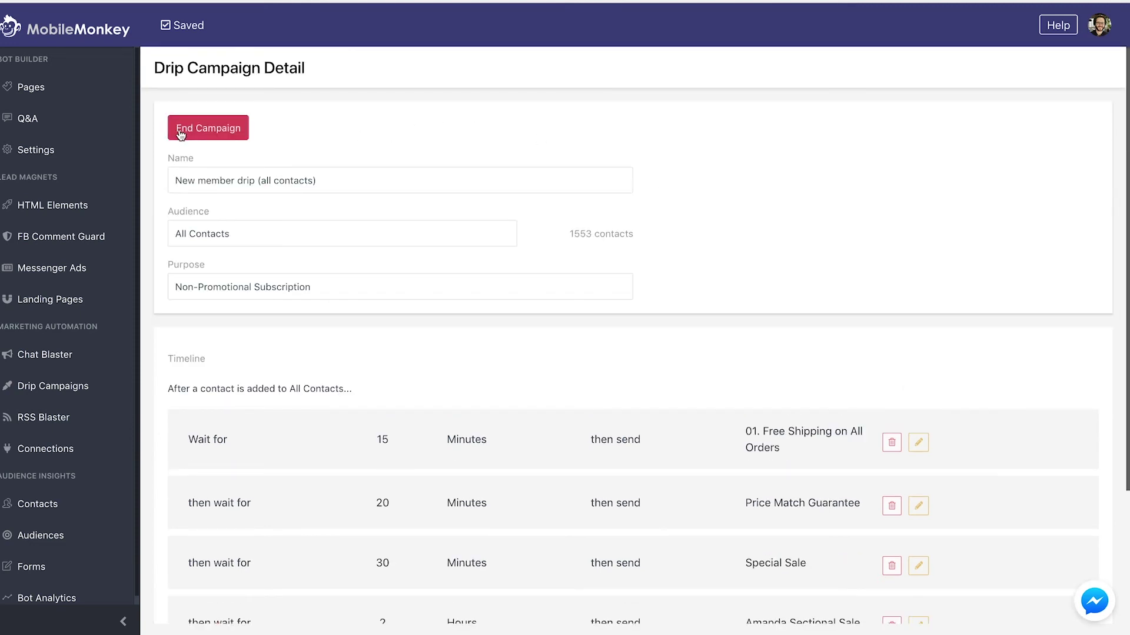